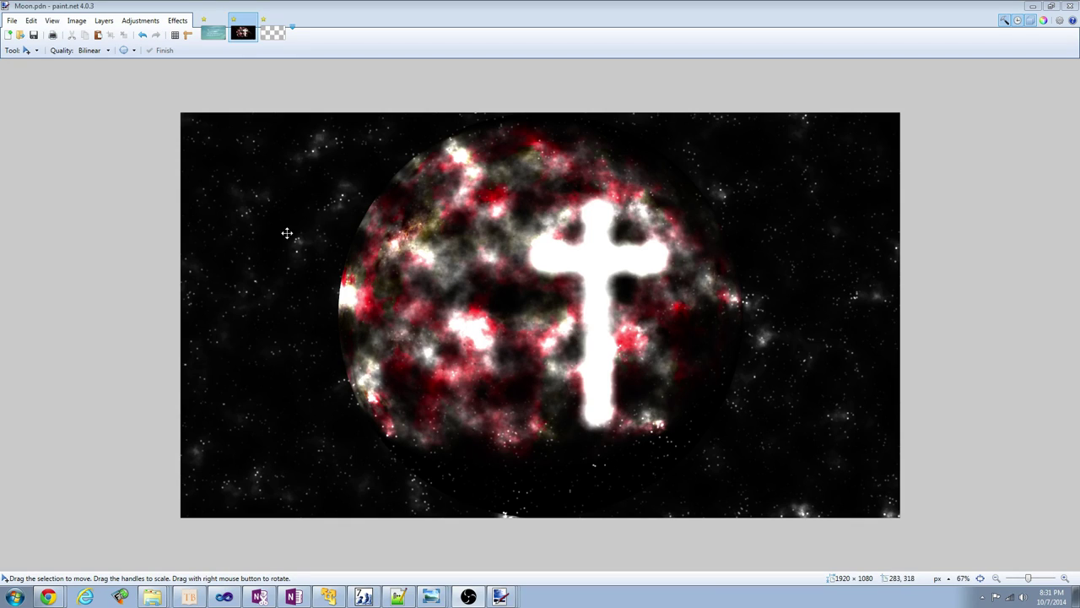
- Save the Moon.pdn image and create a new blank 1920 × 1080 pixel image
{"action": "left_click", "coordinate": [12, 20]}
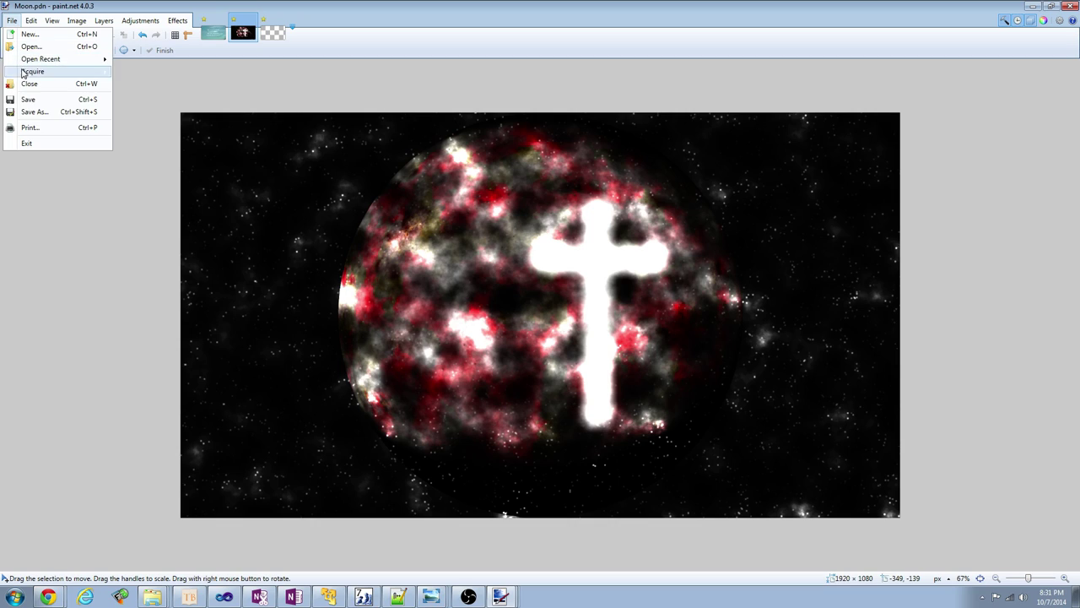
{"action": "left_click", "coordinate": [28, 99]}
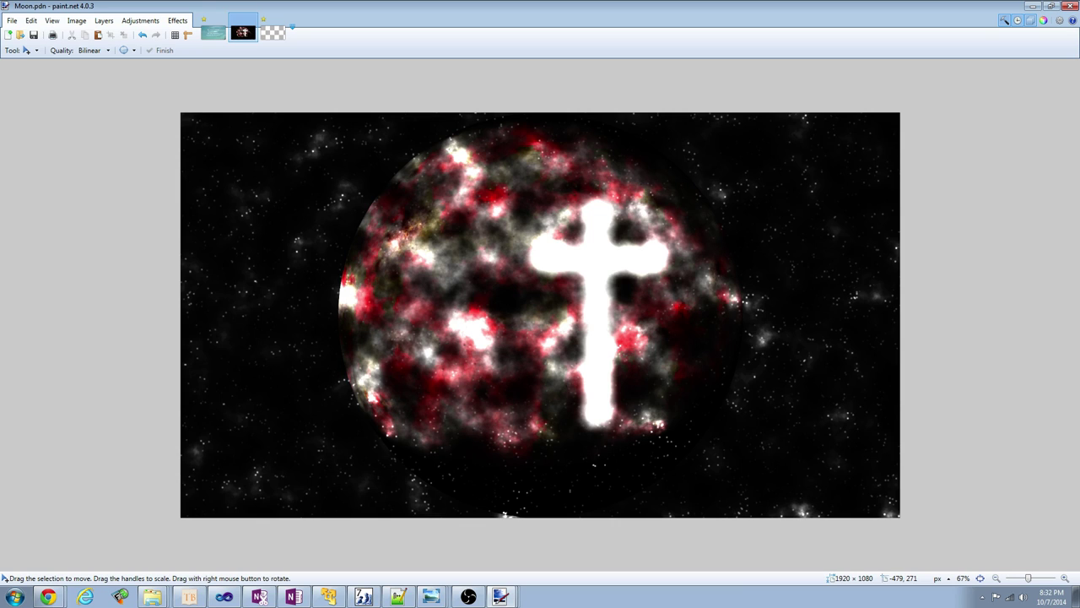
{"action": "left_click", "coordinate": [11, 20]}
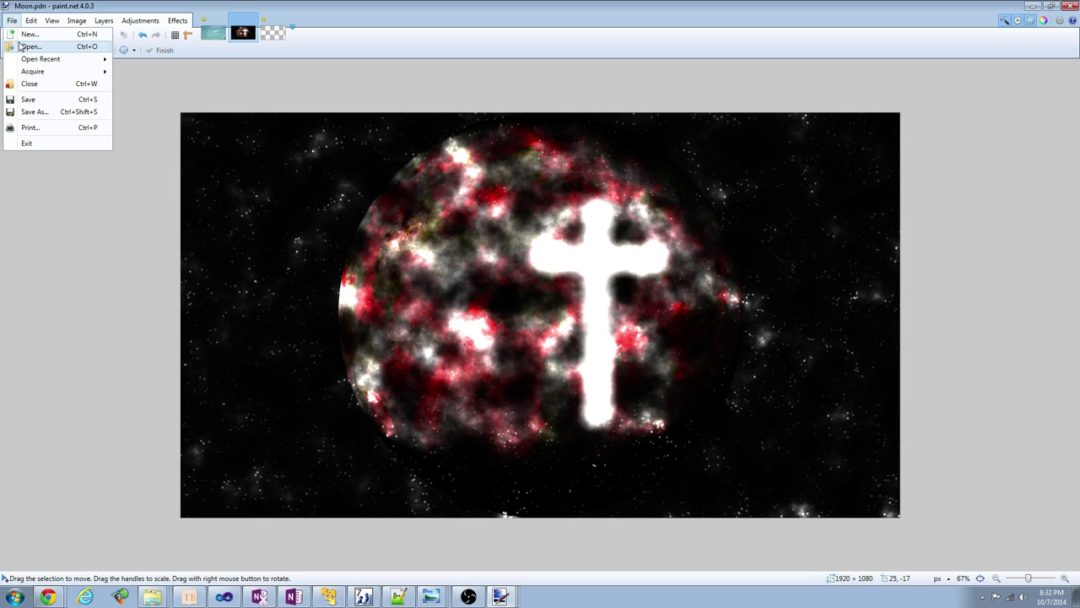
{"action": "left_click", "coordinate": [23, 35]}
{"action": "key", "text": "Return"}
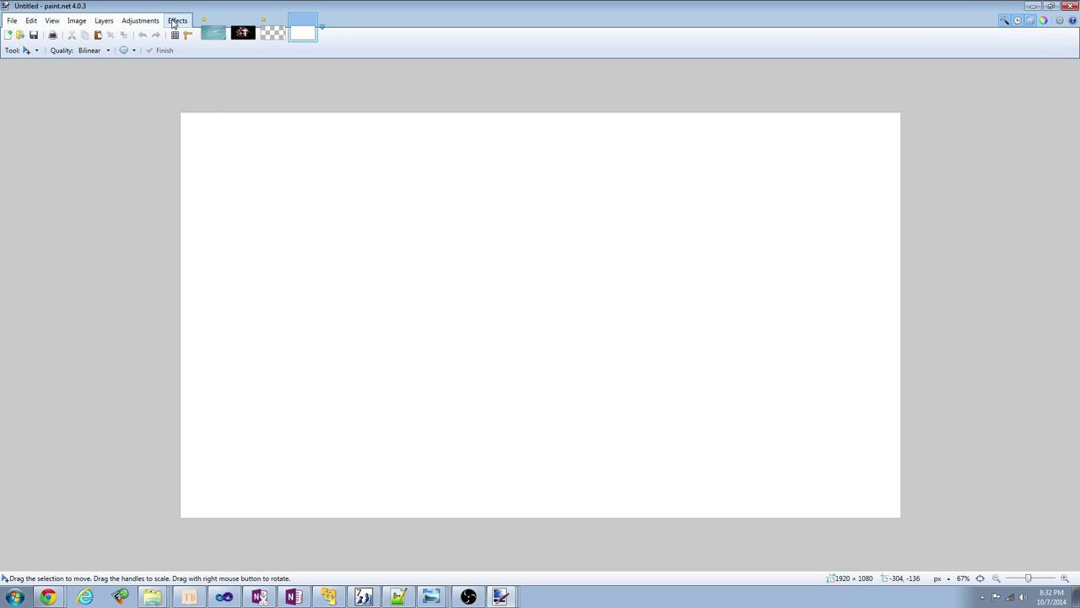
- Create another new blank image sized 600 × 600 pixels
{"action": "left_click", "coordinate": [11, 21]}
{"action": "left_click", "coordinate": [20, 35]}
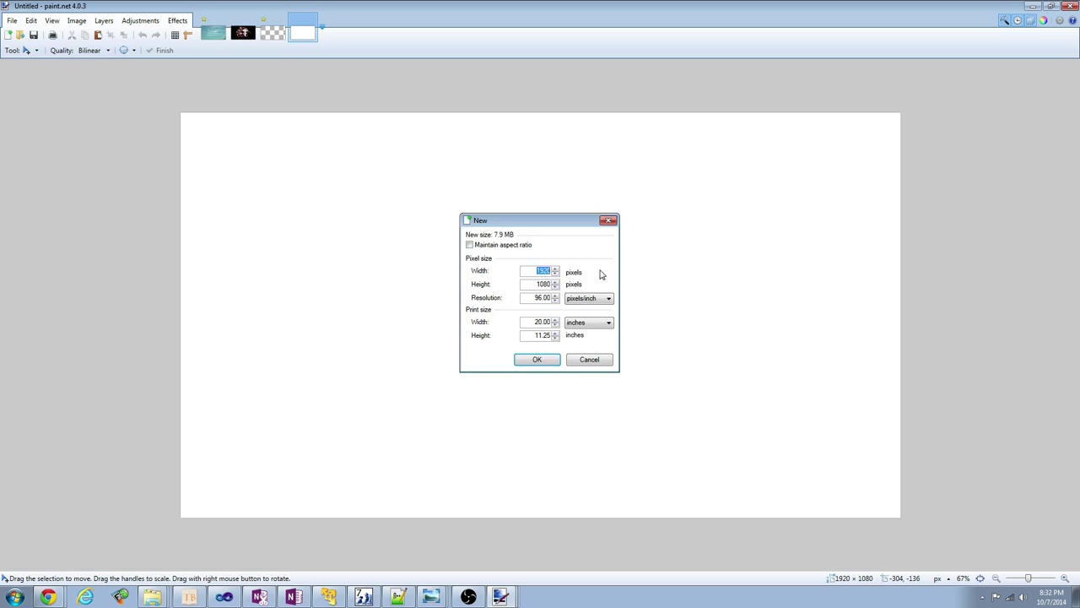
{"action": "type", "text": "600"}
{"action": "key", "text": "Tab"}
{"action": "type", "text": "600"}
{"action": "key", "text": "Return"}
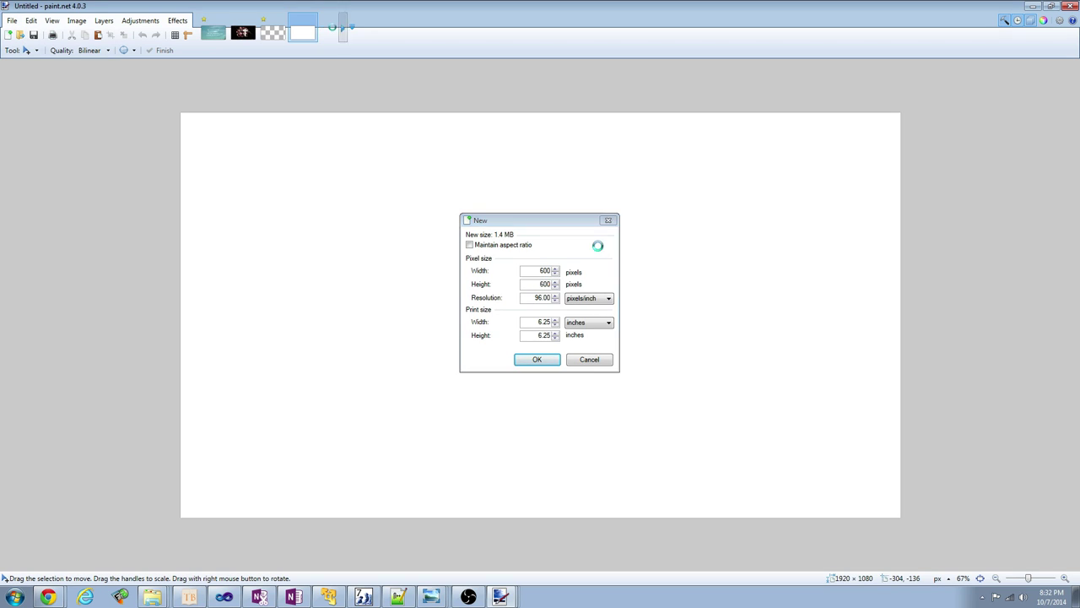
- Start the Planetoid render effect and set the ocean color to light grey with red 222, blue 229 and green 227
{"action": "left_click", "coordinate": [154, 24]}
{"action": "mouse_move", "coordinate": [176, 23]}
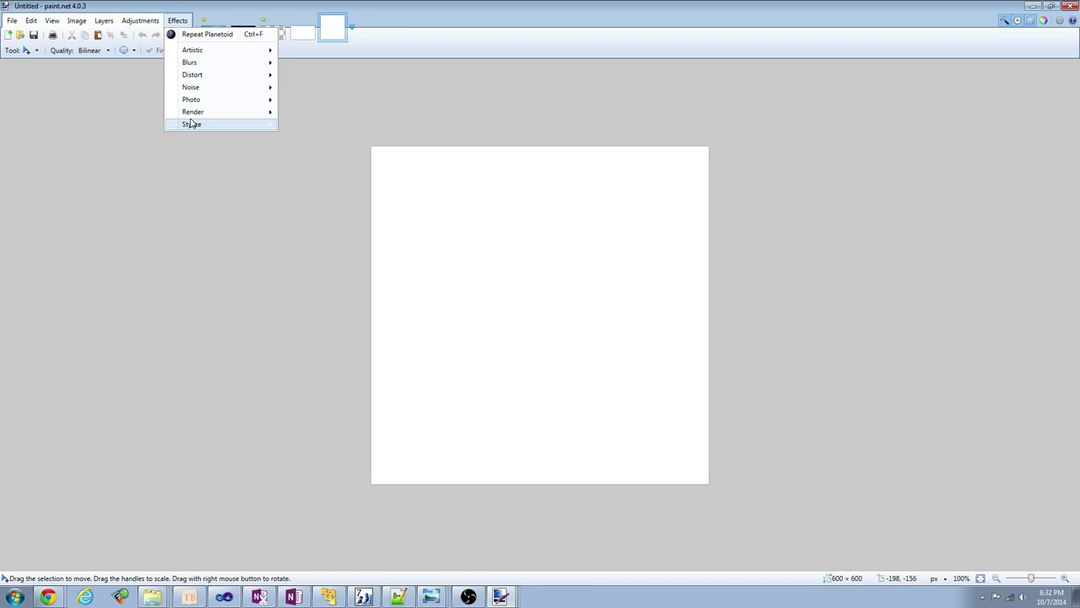
{"action": "mouse_move", "coordinate": [193, 124]}
{"action": "left_click", "coordinate": [312, 149]}
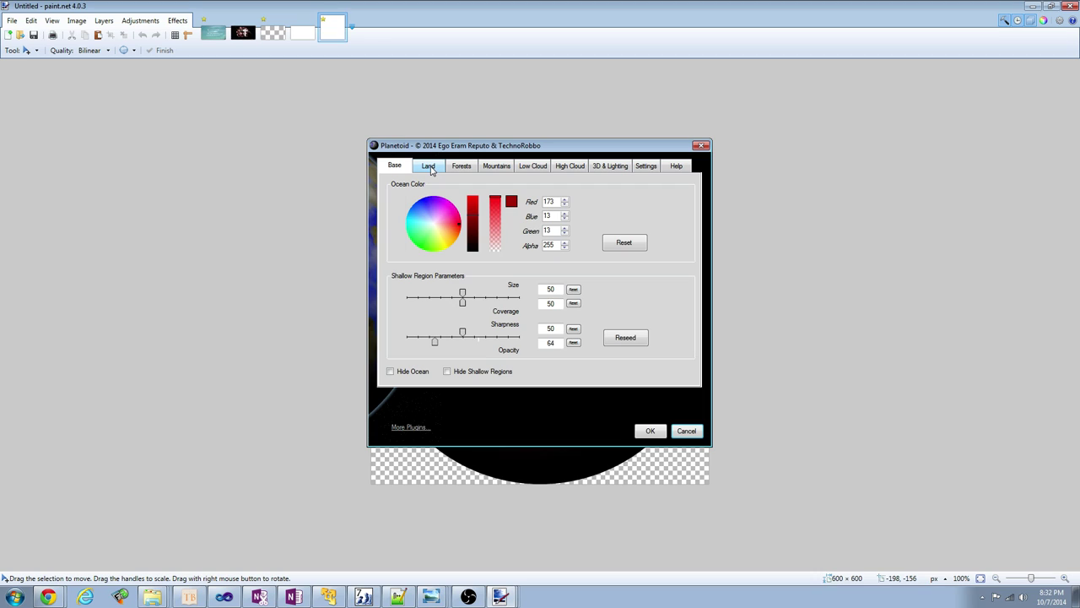
{"action": "left_click_drag", "start_coordinate": [439, 146], "coordinate": [742, 131]}
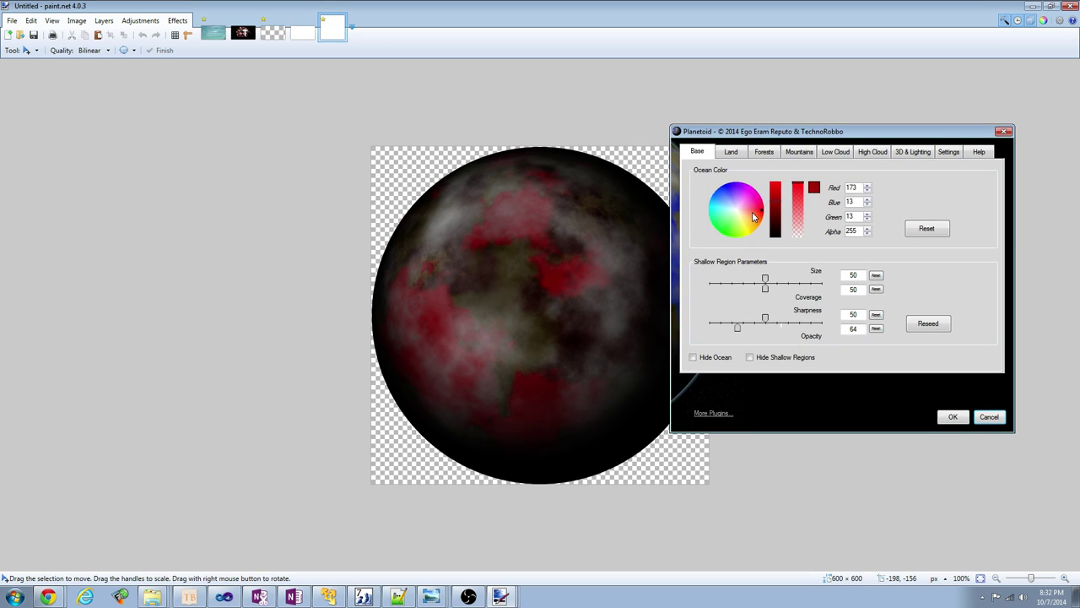
{"action": "left_click_drag", "start_coordinate": [741, 205], "coordinate": [721, 208]}
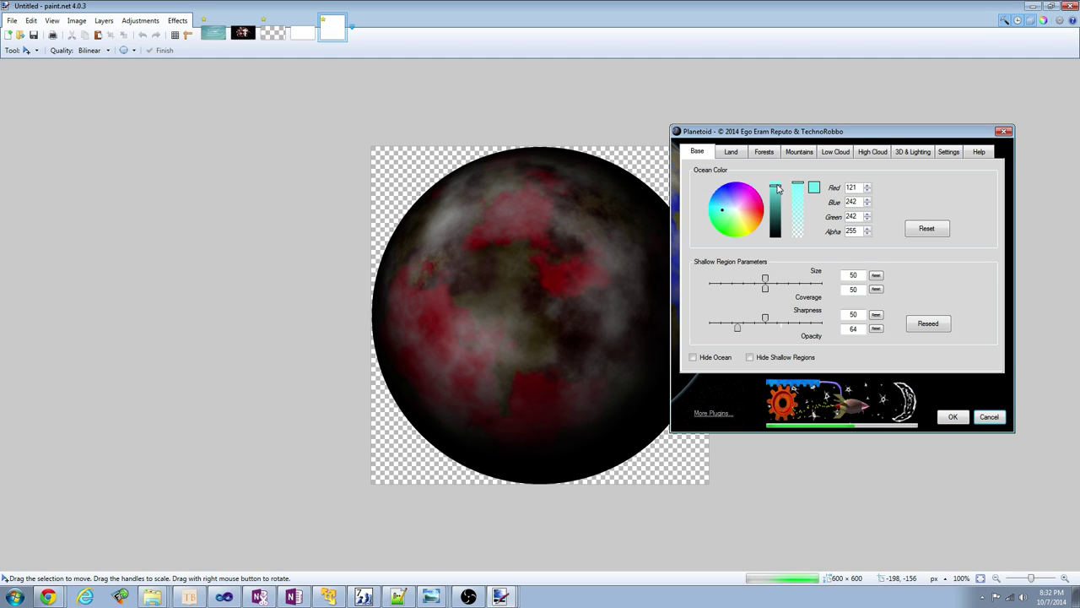
{"action": "left_click", "coordinate": [735, 211]}
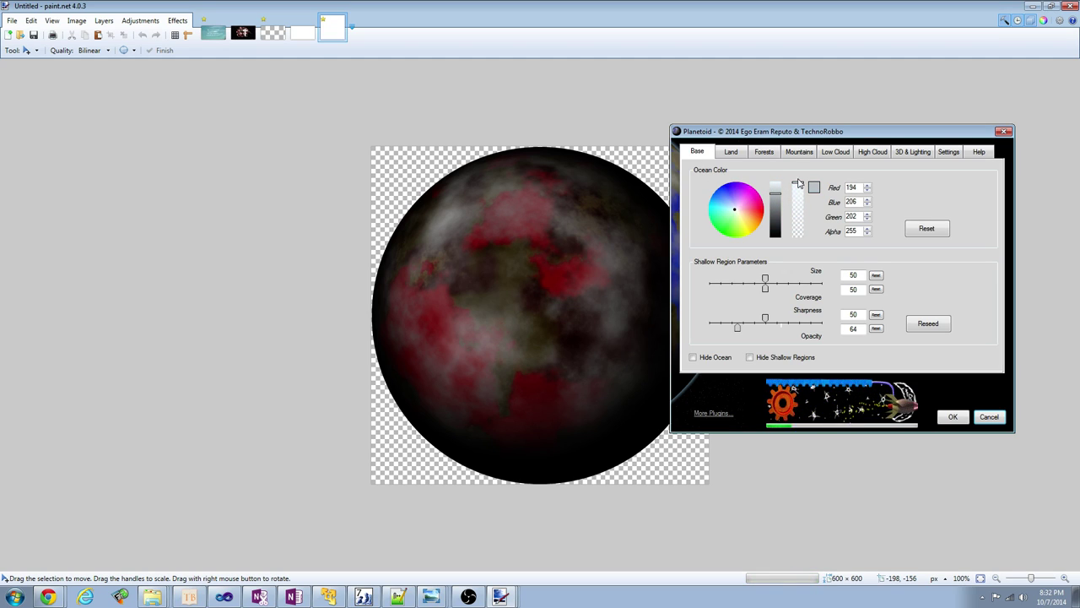
{"action": "left_click", "coordinate": [776, 192]}
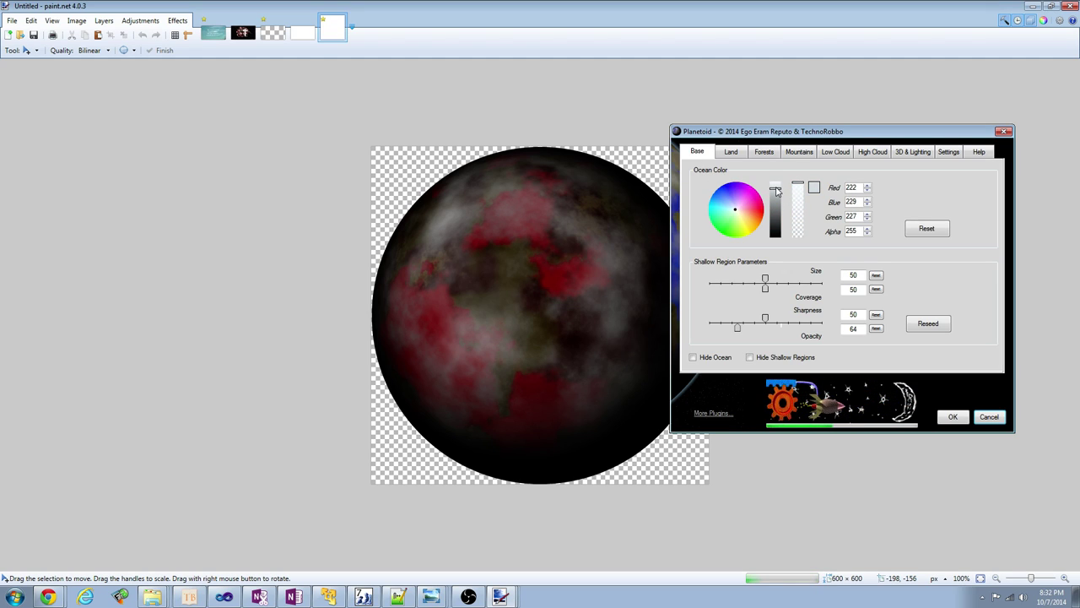
- Set the planet's land color to medium grey with red, blue and green at 114
{"action": "left_click", "coordinate": [731, 151]}
{"action": "left_click", "coordinate": [727, 209]}
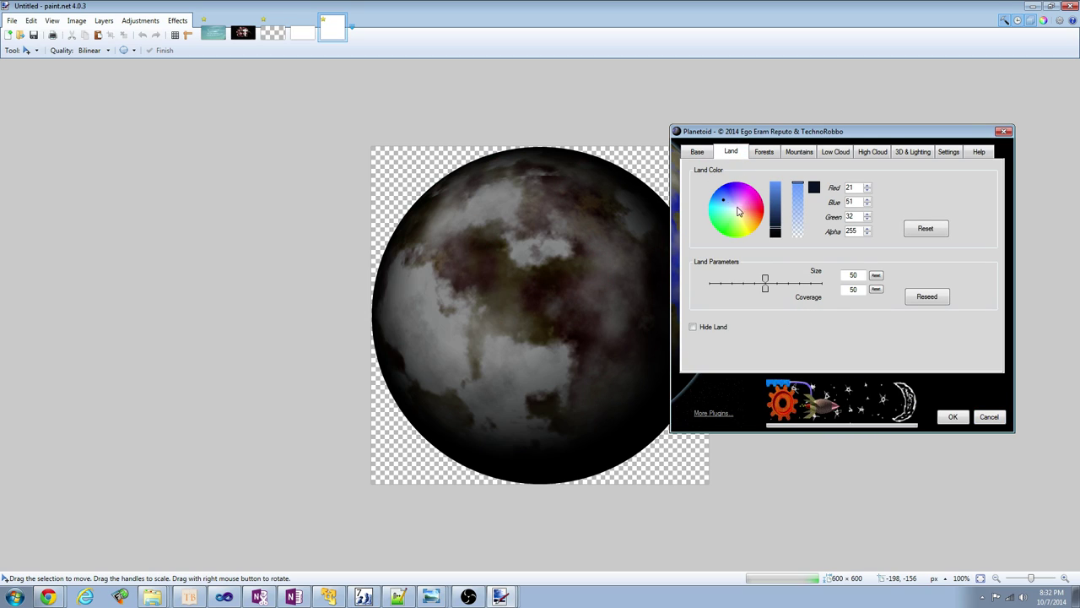
{"action": "mouse_move", "coordinate": [775, 231]}
{"action": "left_mouse_down"}
{"action": "mouse_move", "coordinate": [778, 187]}
{"action": "mouse_move", "coordinate": [775, 215]}
{"action": "left_mouse_up"}
{"action": "left_click", "coordinate": [734, 211]}
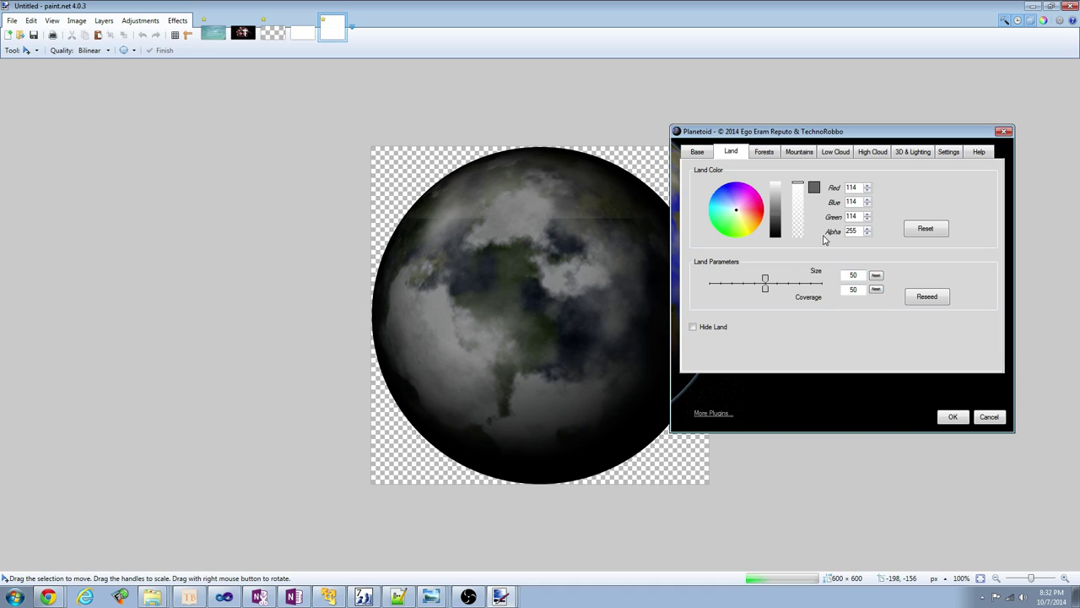
- Hide the planet's forests and mountains in the Planetoid settings
{"action": "left_click", "coordinate": [766, 152]}
{"action": "left_click", "coordinate": [772, 216]}
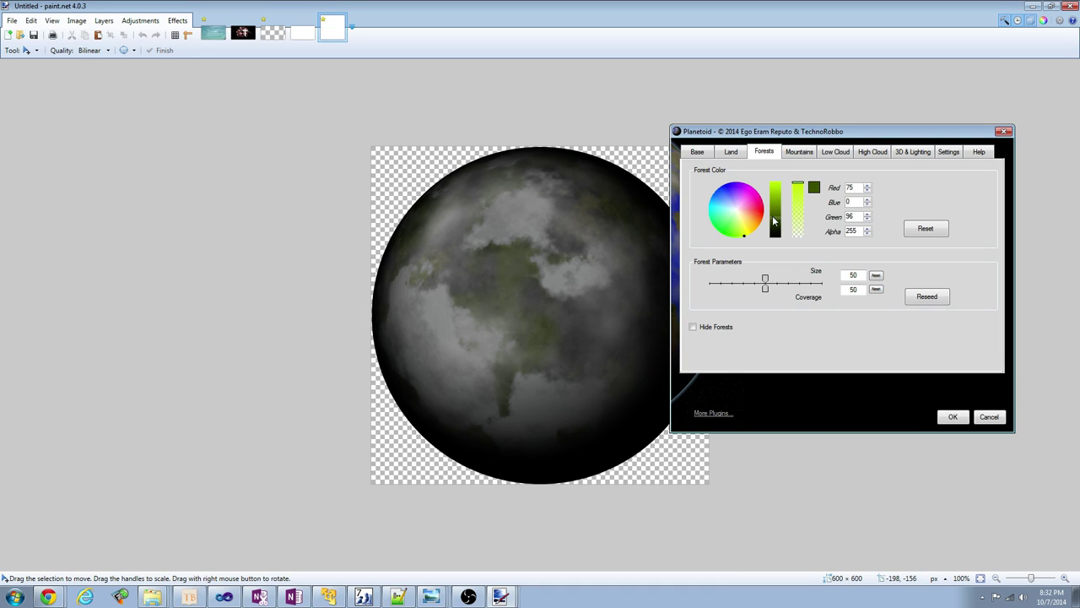
{"action": "left_click", "coordinate": [692, 327]}
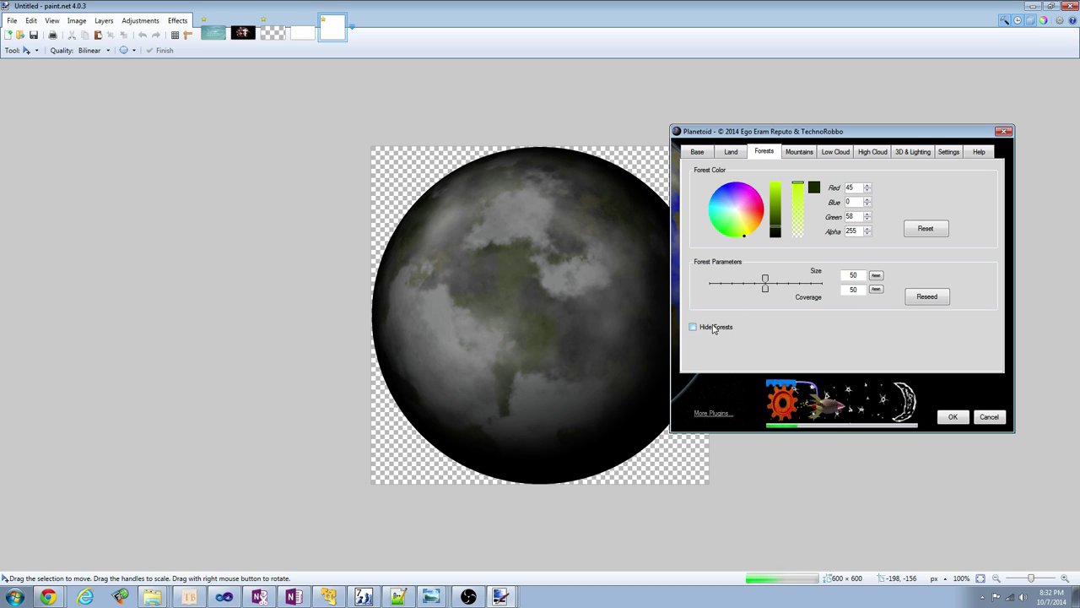
{"action": "left_click", "coordinate": [799, 152]}
{"action": "left_click", "coordinate": [715, 328]}
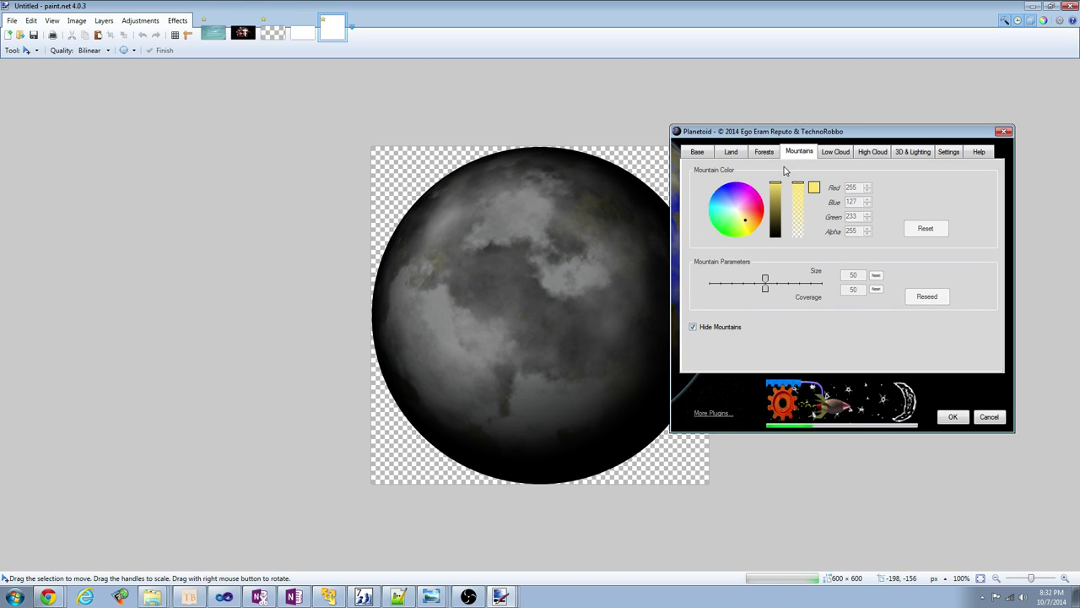
- Apply the Planetoid effect to render the grey planet on the canvas
{"action": "key", "text": "ctrl+Tab"}
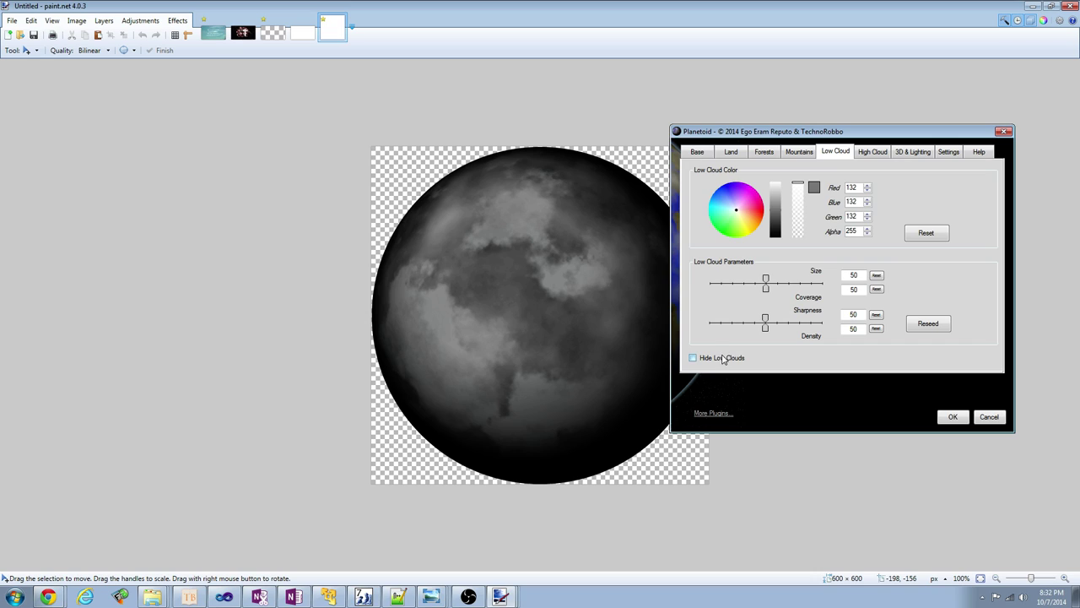
{"action": "left_click_drag", "start_coordinate": [786, 132], "coordinate": [821, 72]}
{"action": "left_click", "coordinate": [985, 359]}
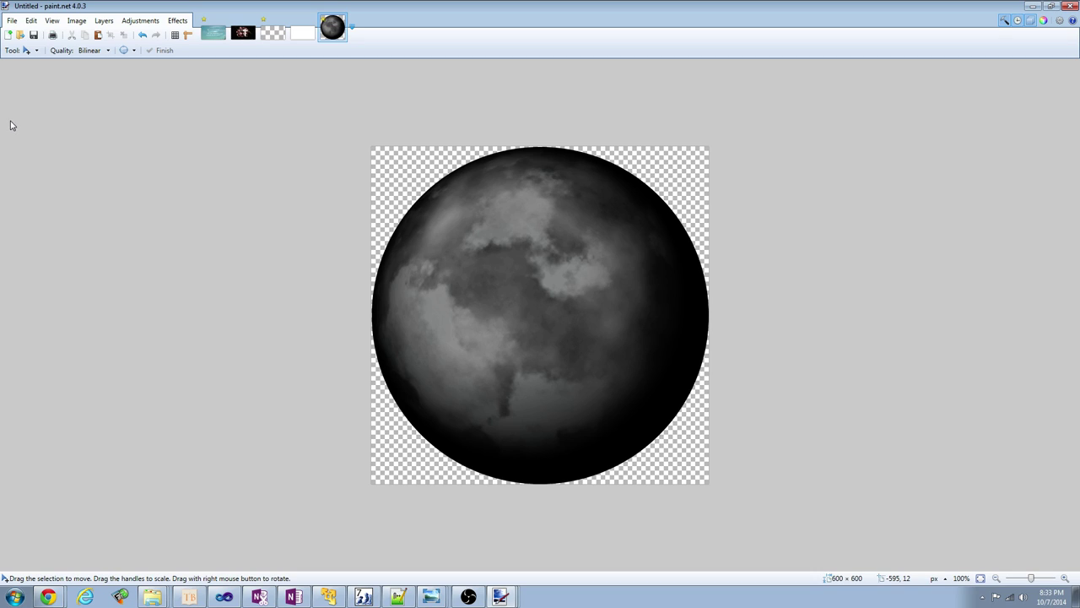
{"action": "left_click", "coordinate": [174, 21]}
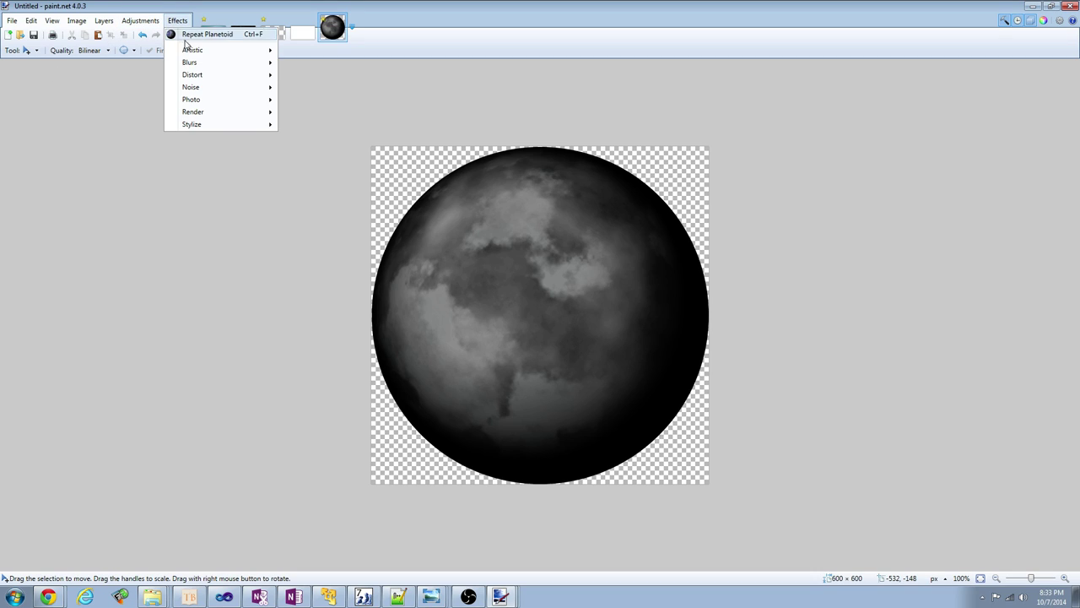
{"action": "mouse_move", "coordinate": [210, 77]}
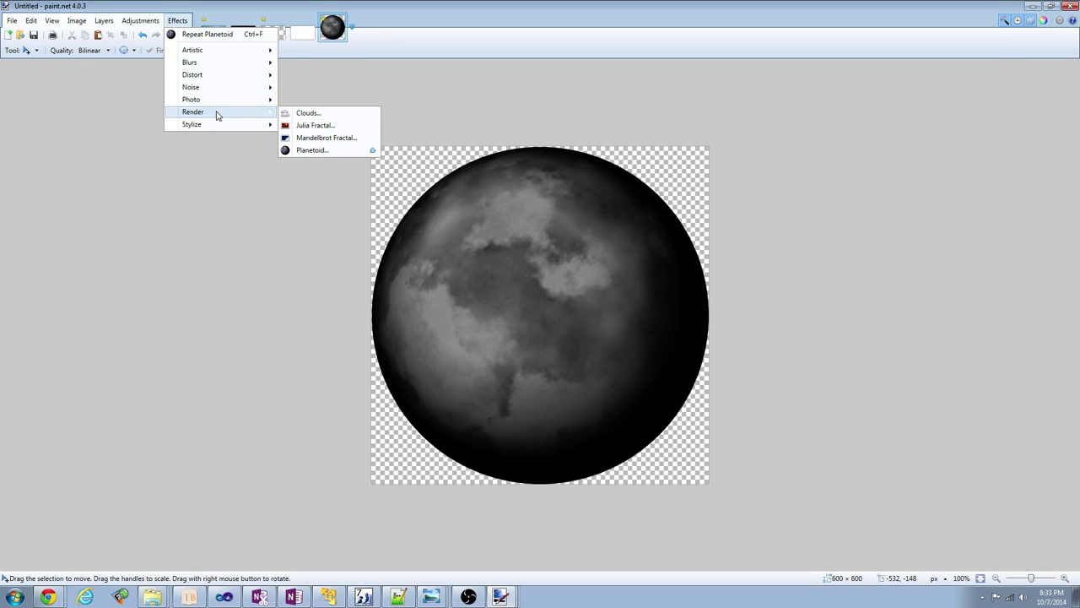
{"action": "left_click", "coordinate": [340, 137]}
{"action": "left_click_drag", "start_coordinate": [549, 215], "coordinate": [844, 215]}
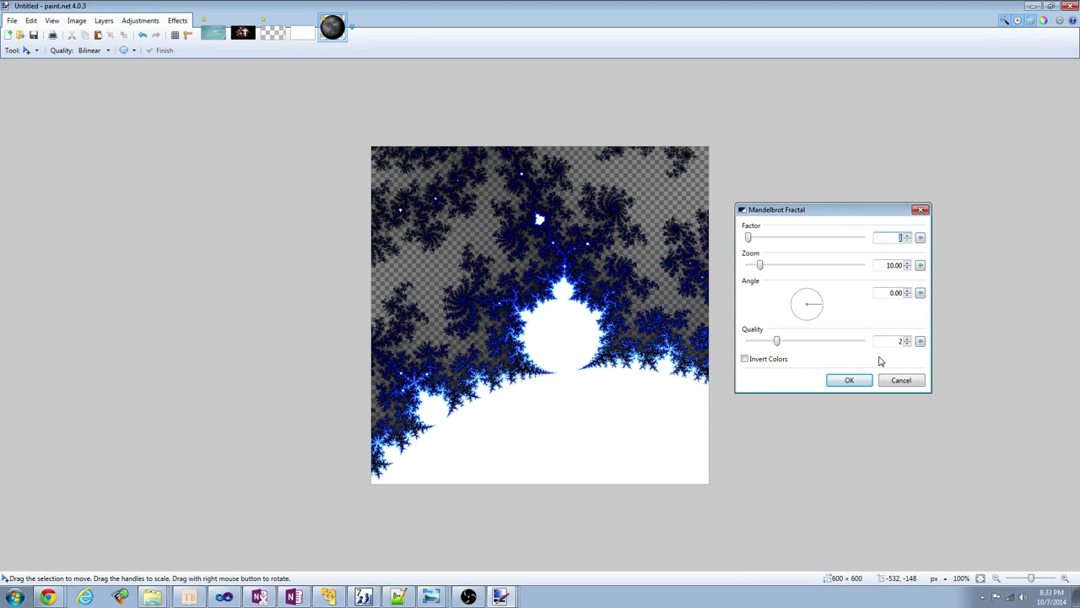
{"action": "left_click", "coordinate": [893, 381]}
- Apply the Oil Painting effect to the planet with a brush size of 5
{"action": "left_click", "coordinate": [173, 22]}
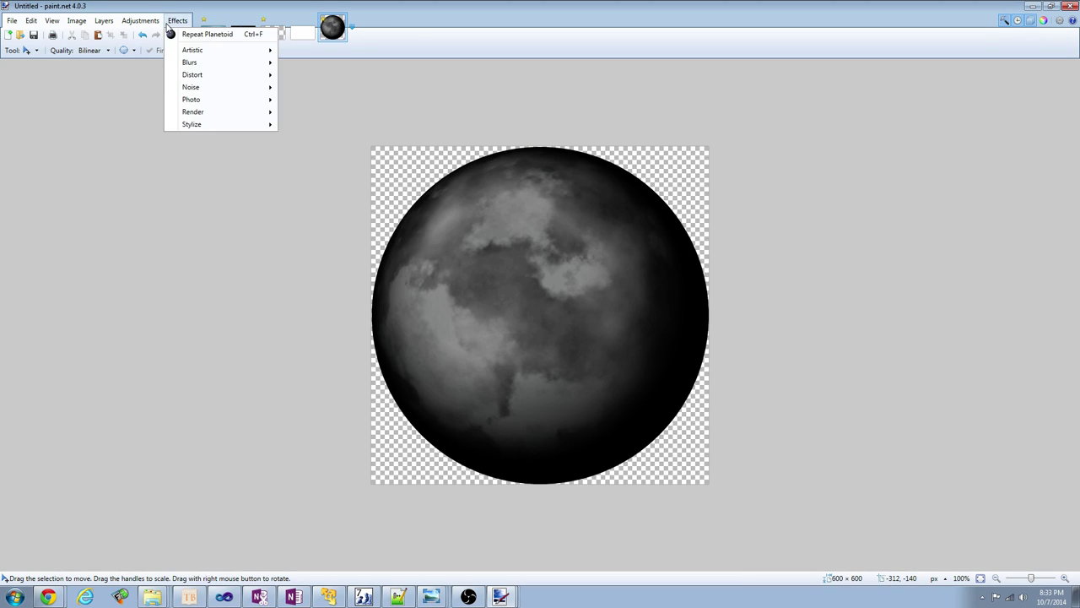
{"action": "mouse_move", "coordinate": [205, 53]}
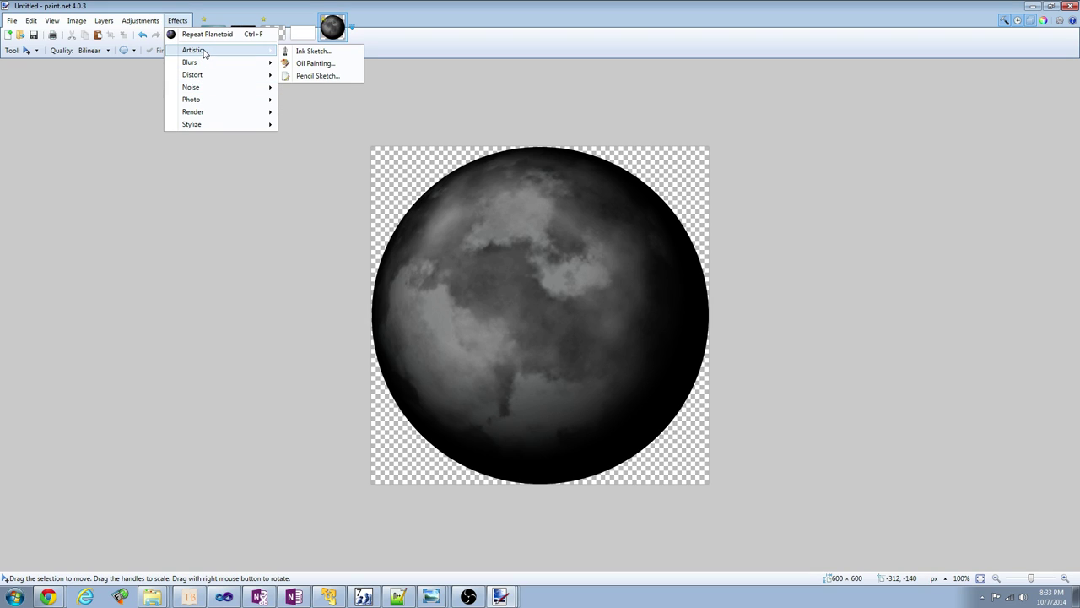
{"action": "left_click", "coordinate": [326, 65]}
{"action": "mouse_move", "coordinate": [571, 254]}
{"action": "left_mouse_down"}
{"action": "mouse_move", "coordinate": [875, 180]}
{"action": "mouse_move", "coordinate": [861, 186]}
{"action": "left_mouse_up"}
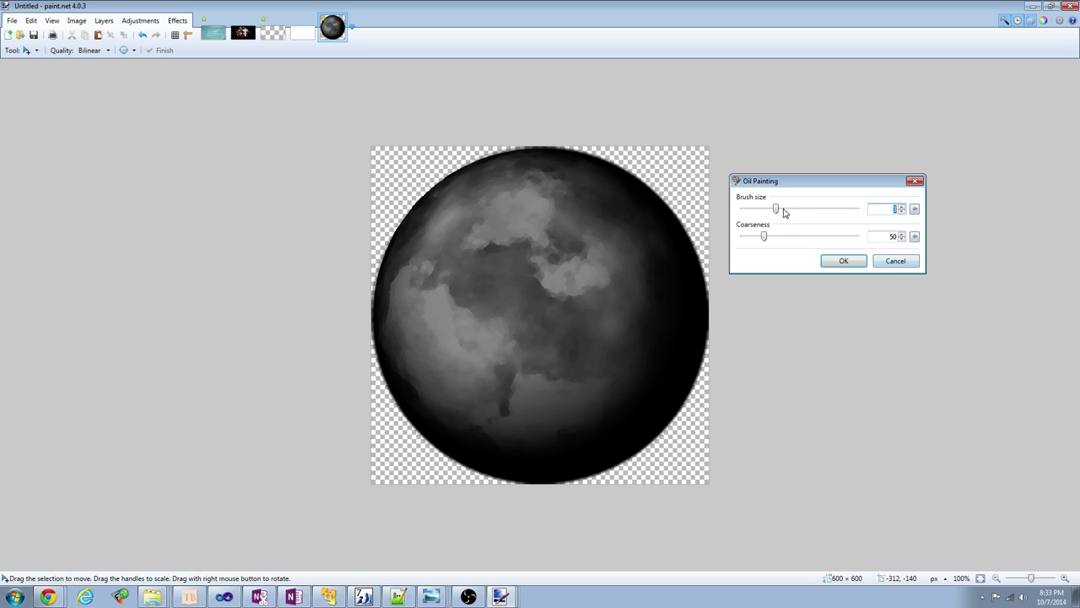
{"action": "left_click_drag", "start_coordinate": [777, 209], "coordinate": [808, 208]}
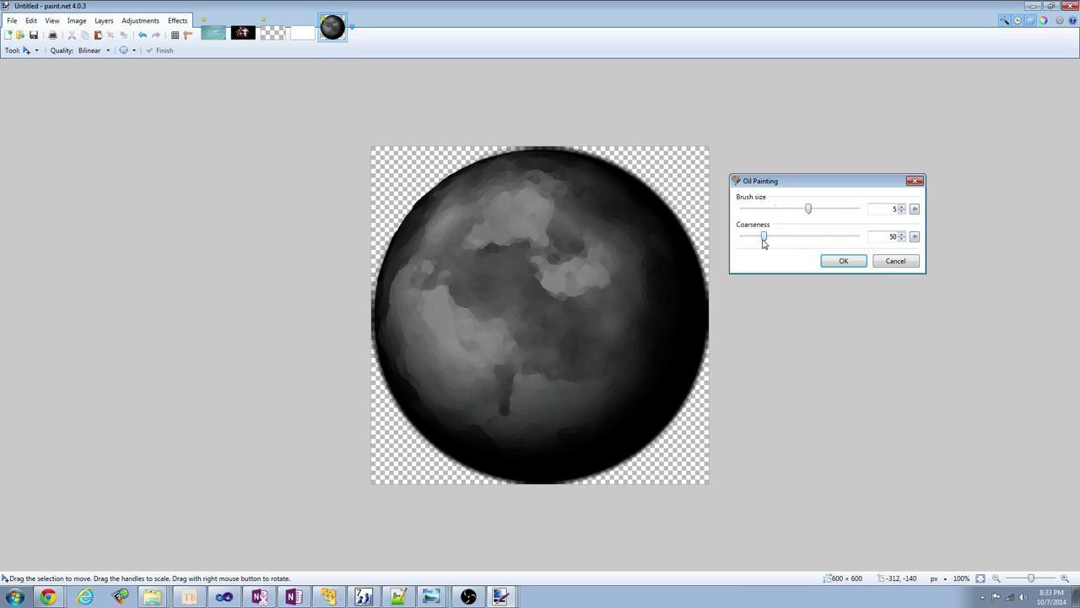
{"action": "left_click", "coordinate": [843, 261]}
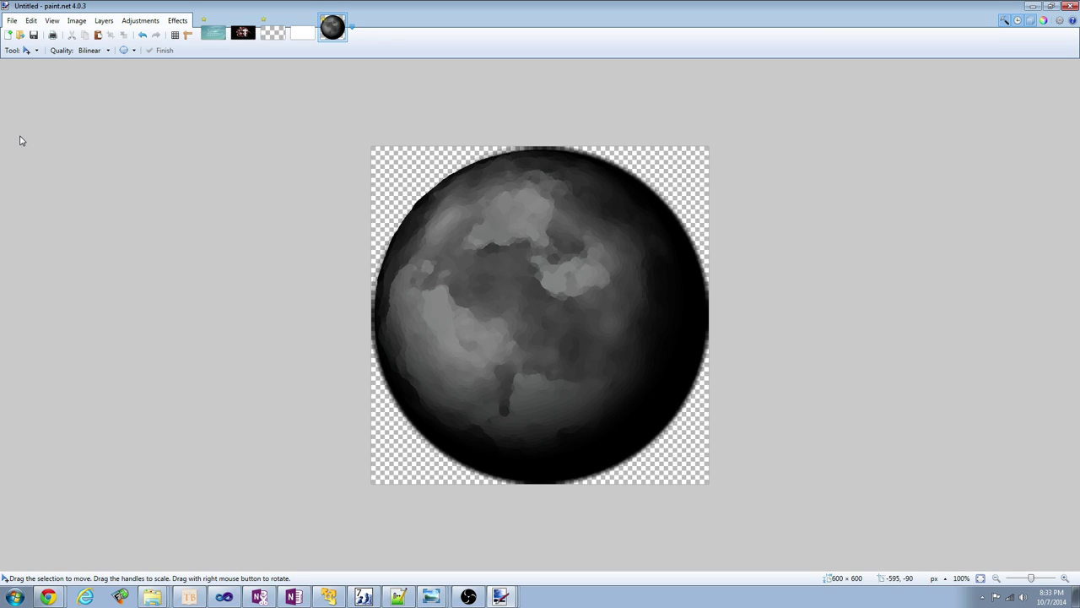
{"action": "mouse_move", "coordinate": [555, 271]}
{"action": "left_mouse_down"}
{"action": "mouse_move", "coordinate": [398, 270]}
{"action": "mouse_move", "coordinate": [543, 253]}
{"action": "mouse_move", "coordinate": [550, 269]}
{"action": "left_mouse_up"}
{"action": "key", "text": "ctrl+z"}
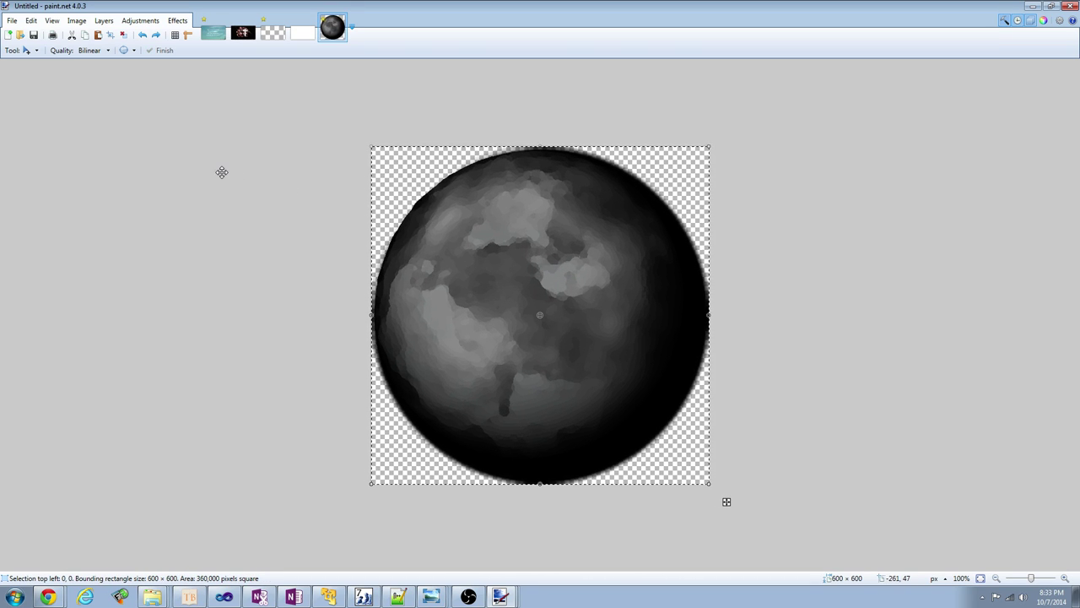
- Save the planet image as moonish in the paint.net (*.pdn) format
{"action": "left_click", "coordinate": [11, 20]}
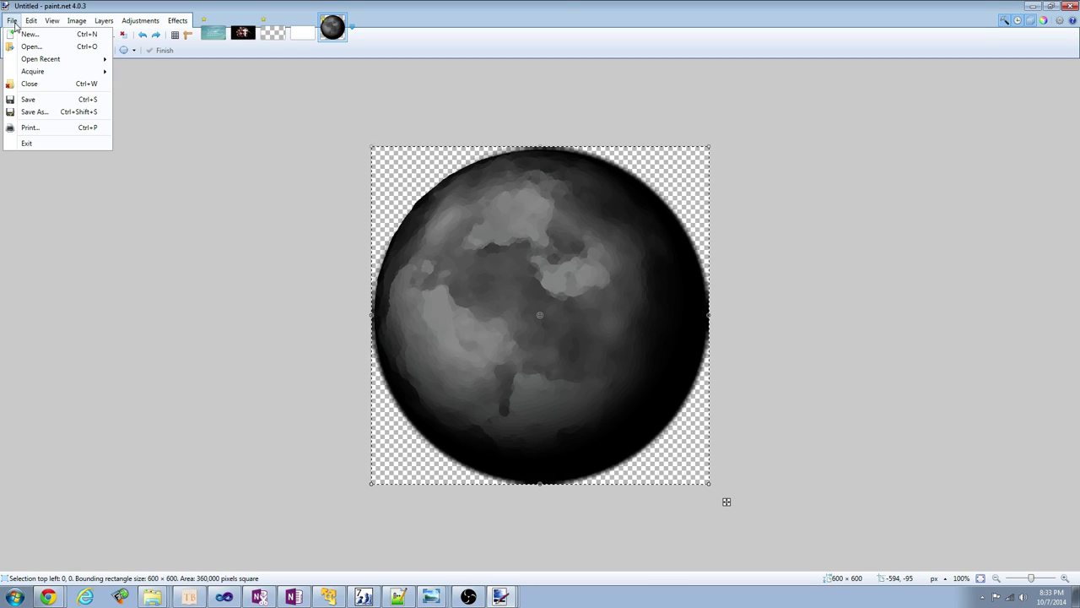
{"action": "left_click", "coordinate": [34, 110]}
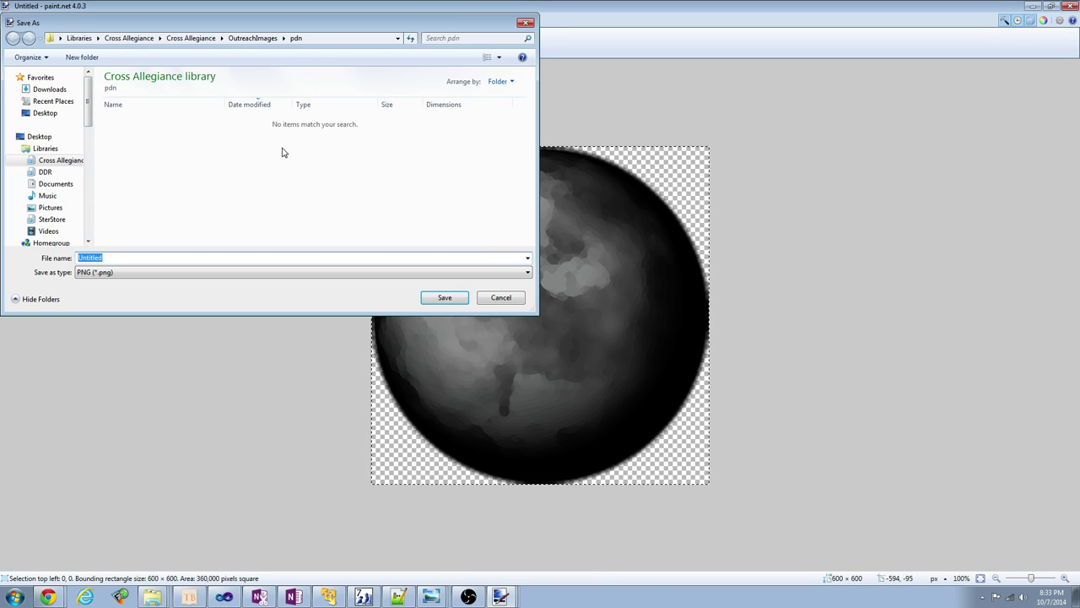
{"action": "type", "text": "moonish"}
{"action": "left_click", "coordinate": [308, 272]}
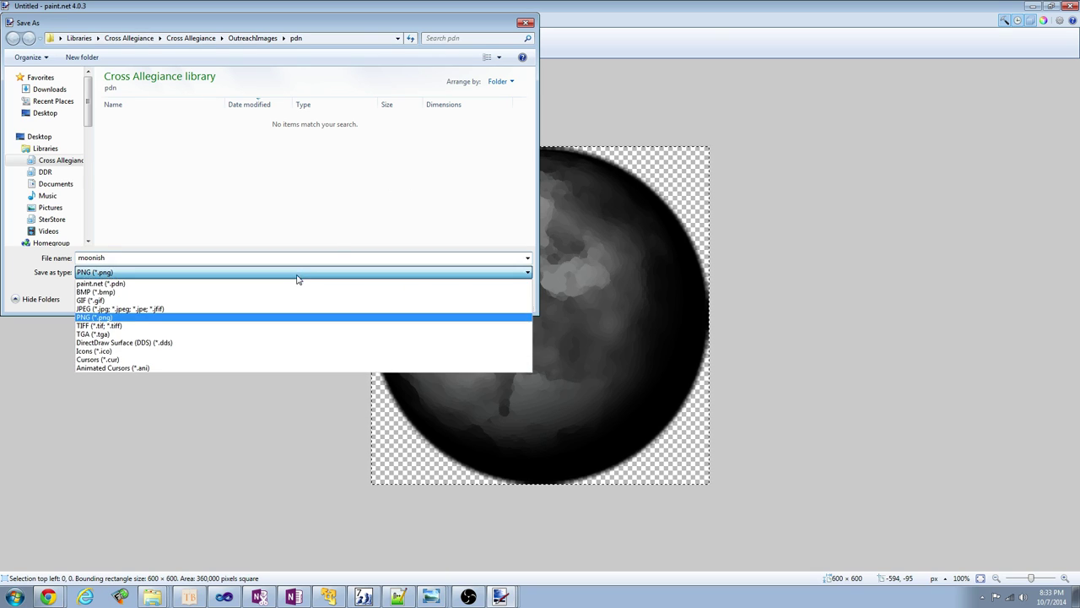
{"action": "left_click", "coordinate": [292, 281]}
{"action": "left_click", "coordinate": [446, 299]}
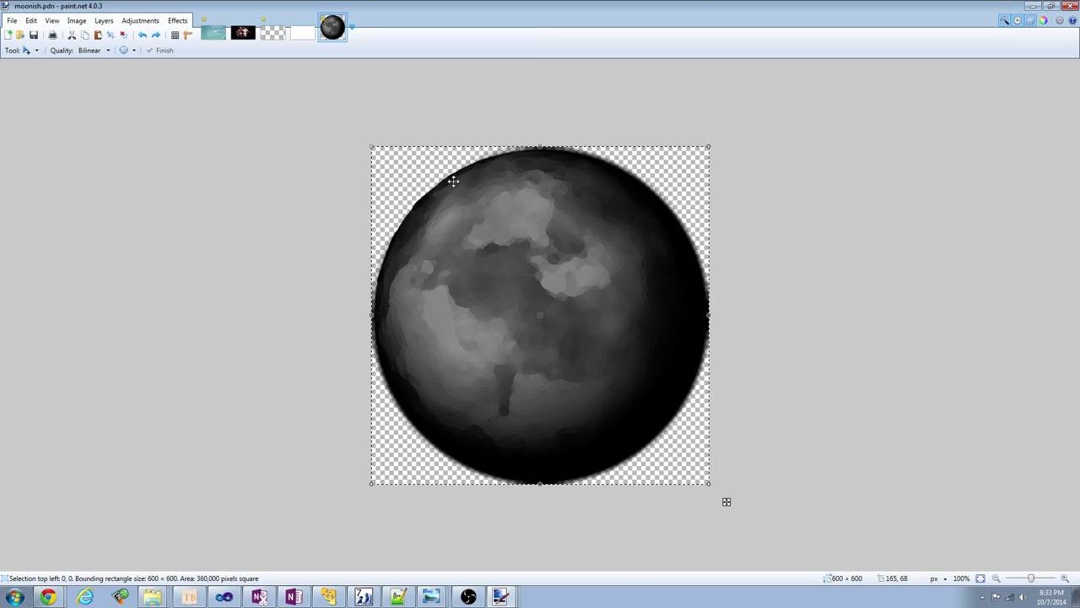
- Select the planet's right half, about 291 × 600 pixels, with Rectangle Select and delete it
{"action": "key", "text": "s"}
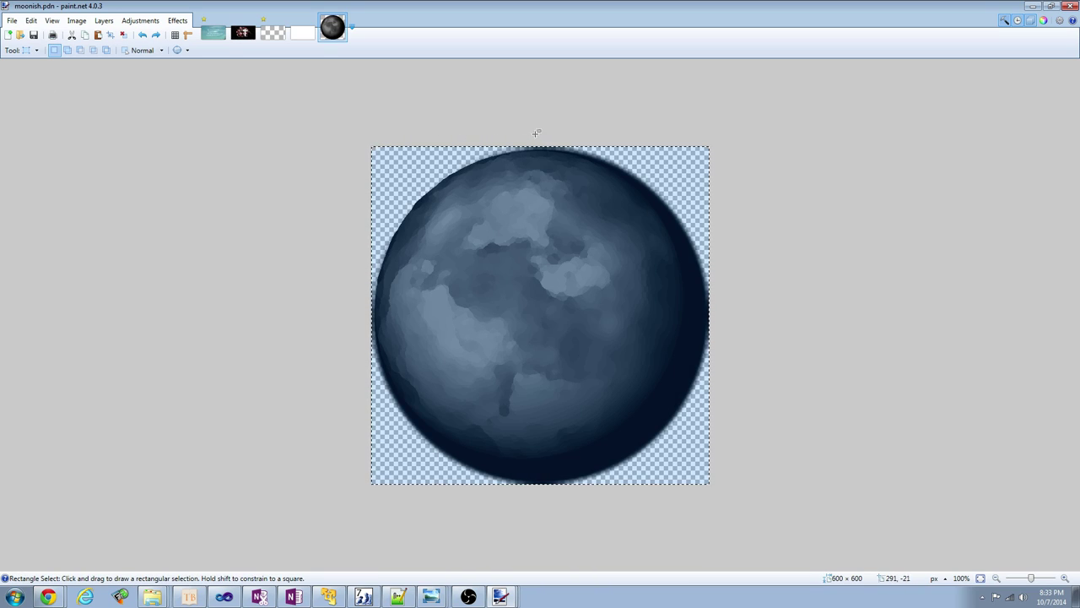
{"action": "left_click_drag", "start_coordinate": [545, 127], "coordinate": [725, 501]}
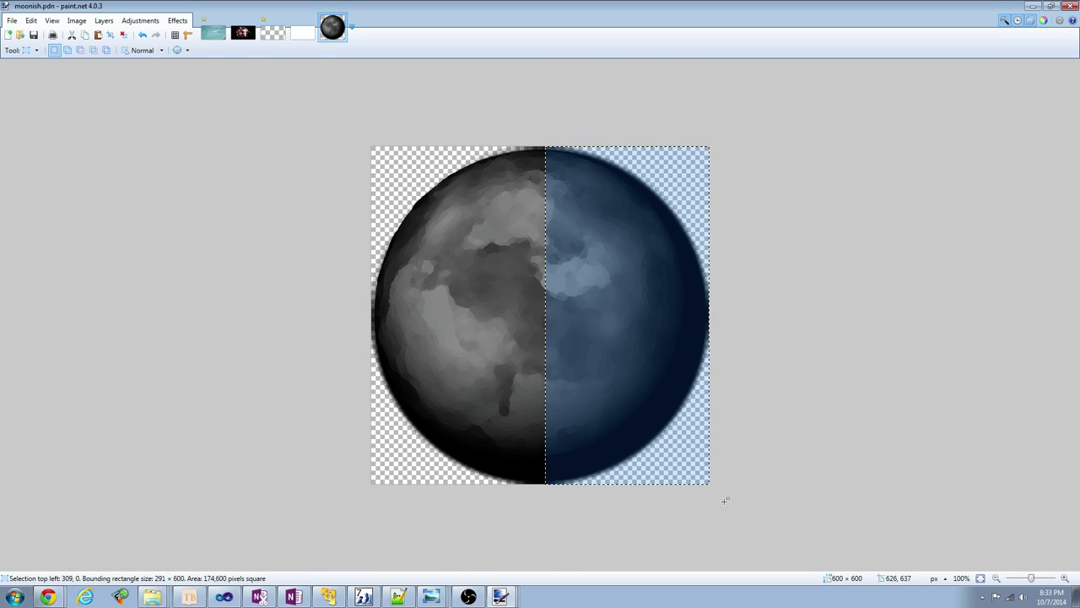
{"action": "key", "text": "Delete"}
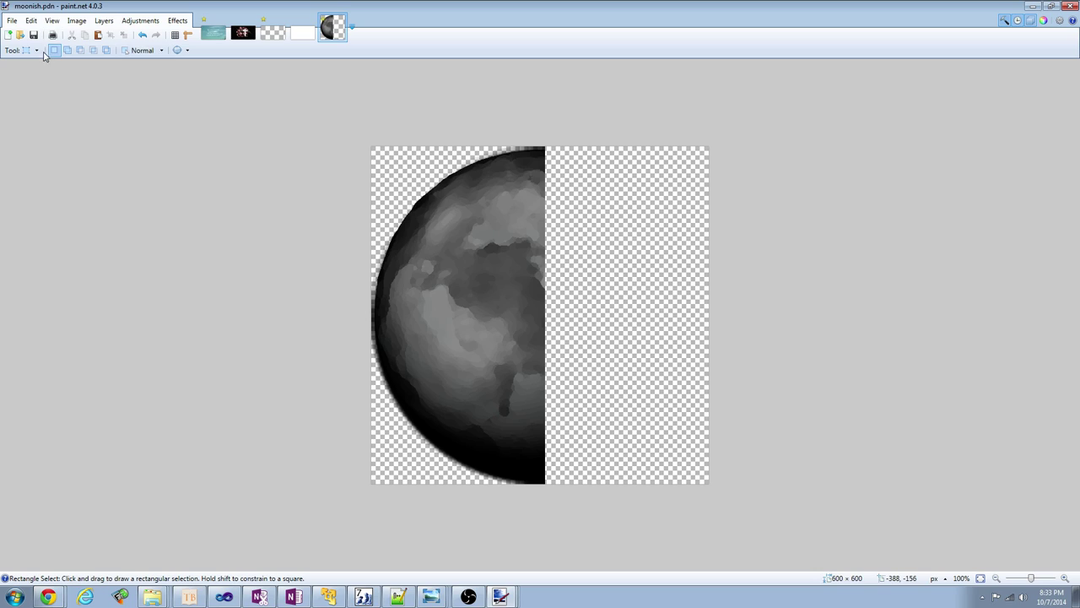
- Clear the blank 1920 × 1080 image to transparent, paste the half moon into it and move it to about 275, 48
{"action": "left_click", "coordinate": [301, 32]}
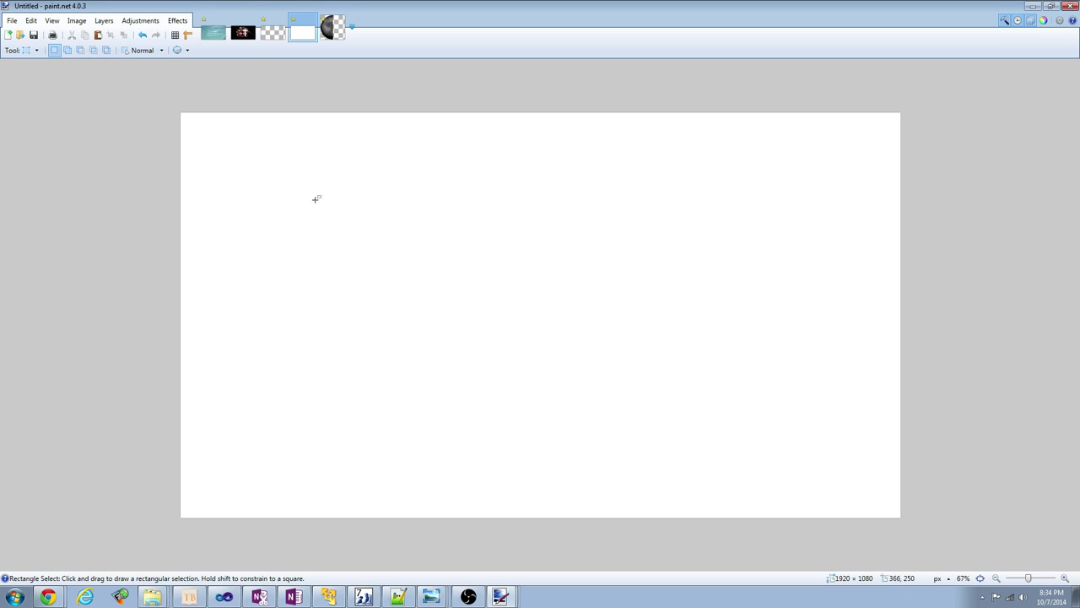
{"action": "key", "text": "ctrl+a"}
{"action": "key", "text": "Delete"}
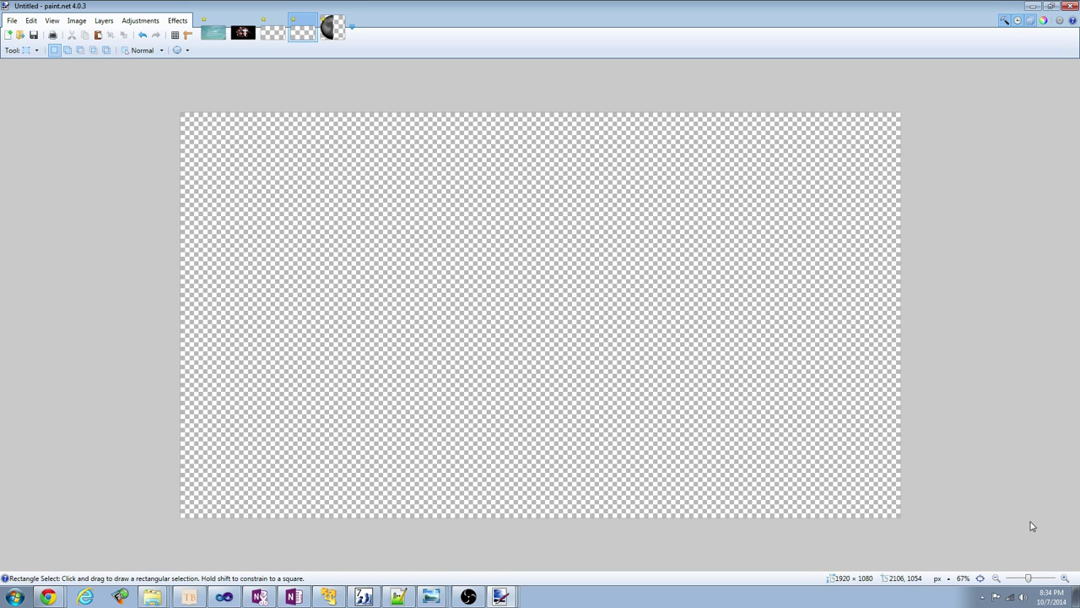
{"action": "key", "text": "ctrl+v"}
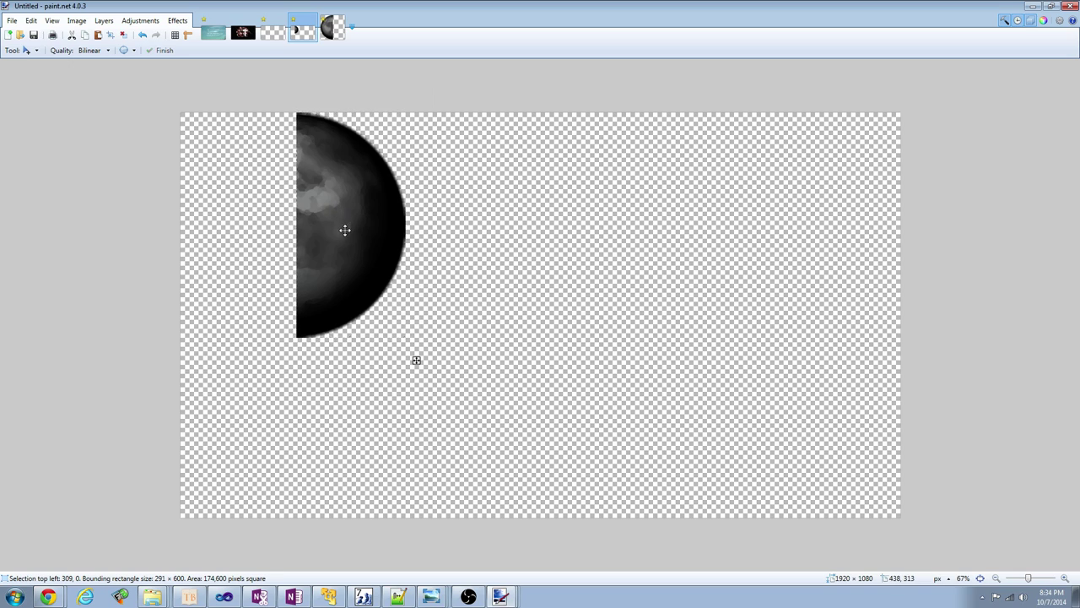
{"action": "mouse_move", "coordinate": [415, 360]}
{"action": "left_mouse_down"}
{"action": "mouse_move", "coordinate": [393, 380]}
{"action": "mouse_move", "coordinate": [403, 377]}
{"action": "left_mouse_up"}
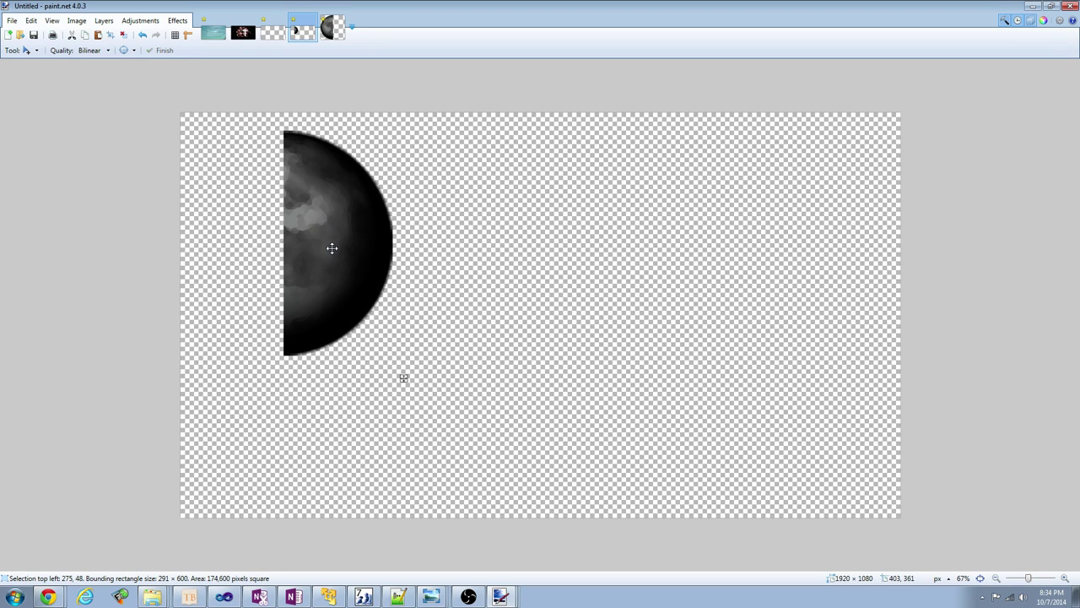
{"action": "left_click", "coordinate": [332, 247]}
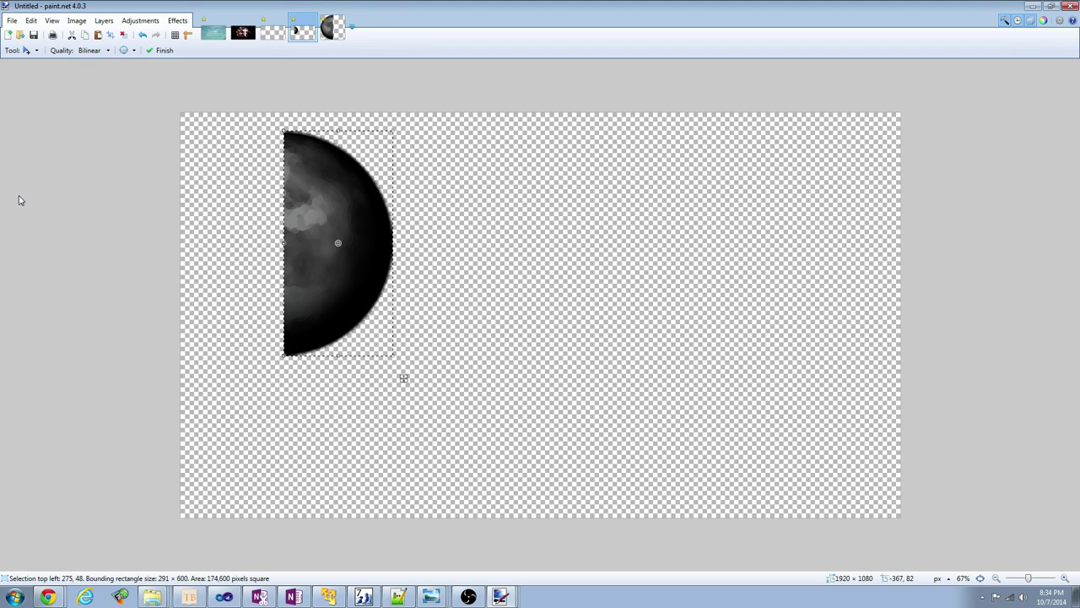
- Start a text beside the half moon with the font set to Showcard Gothic at size 192
{"action": "key", "text": "t"}
{"action": "left_click", "coordinate": [445, 245]}
{"action": "left_click_drag", "start_coordinate": [448, 263], "coordinate": [467, 264]}
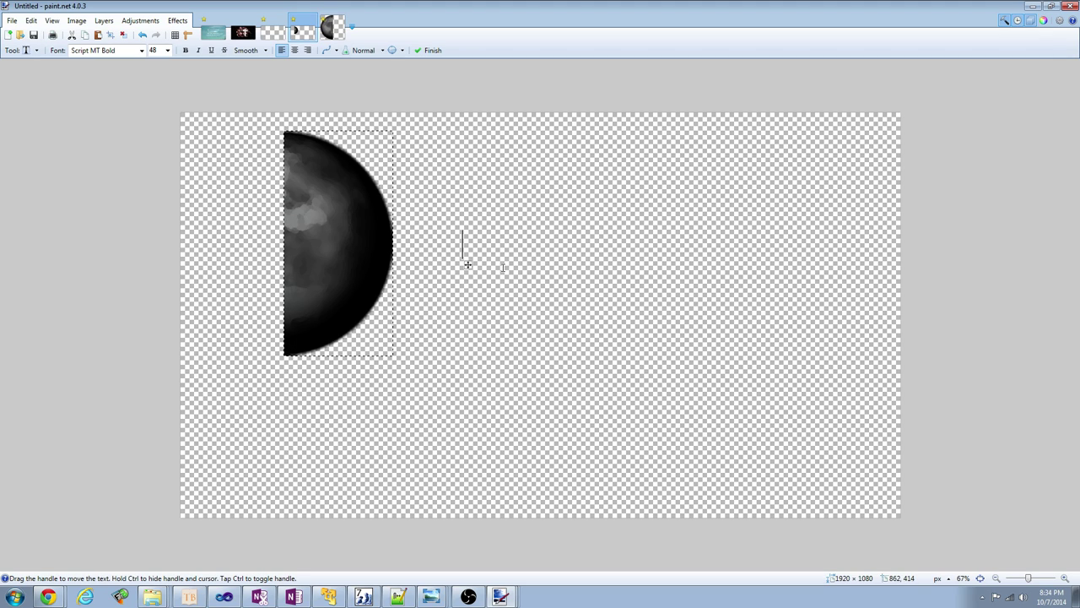
{"action": "left_click", "coordinate": [167, 50]}
{"action": "left_click", "coordinate": [155, 231]}
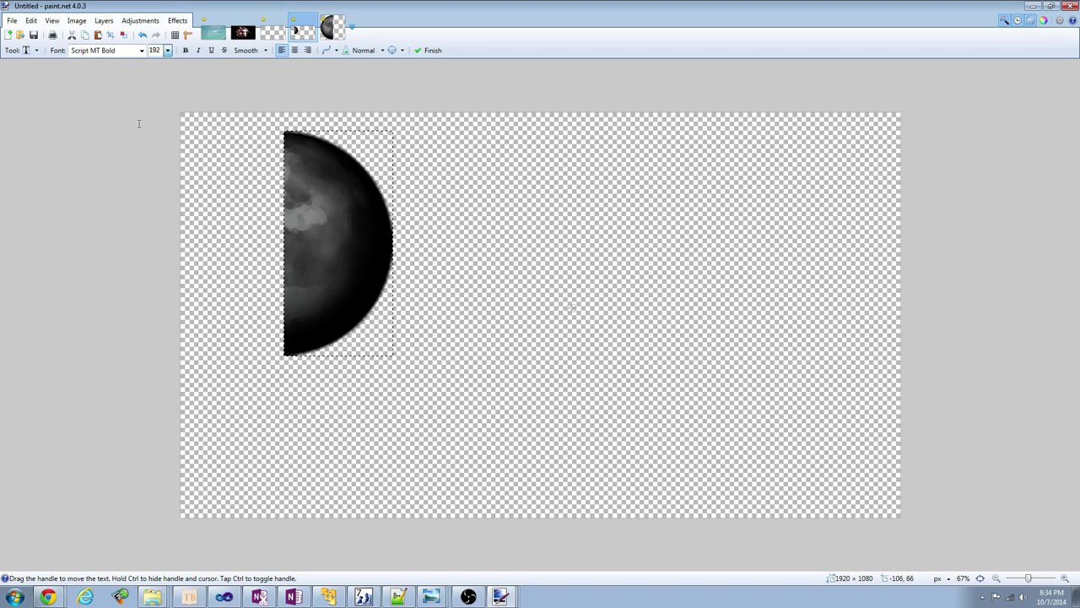
{"action": "left_click", "coordinate": [140, 50]}
{"action": "left_click", "coordinate": [95, 213]}
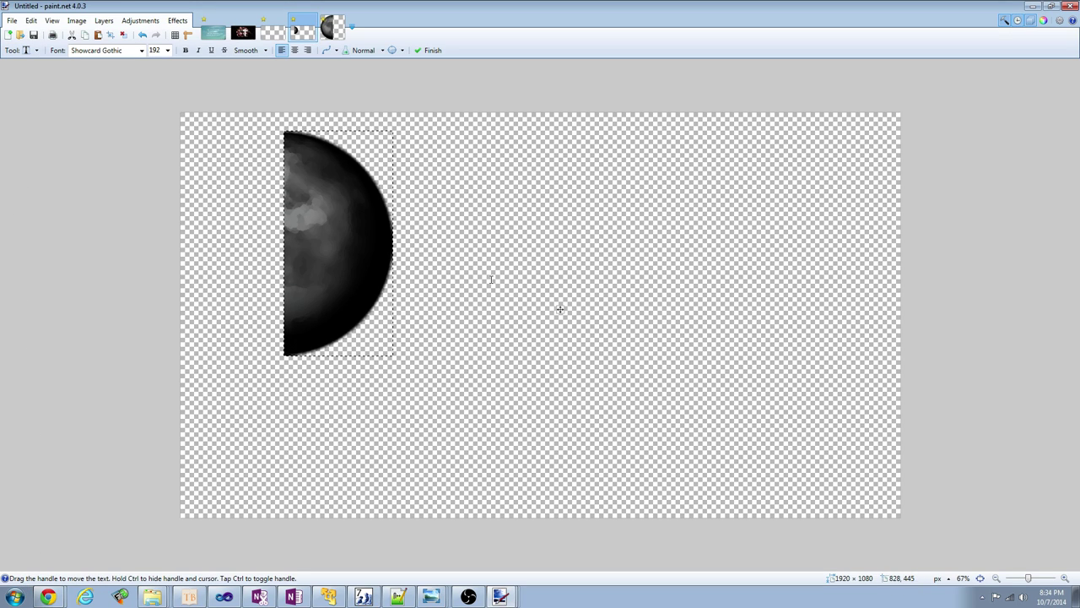
{"action": "left_click", "coordinate": [140, 21]}
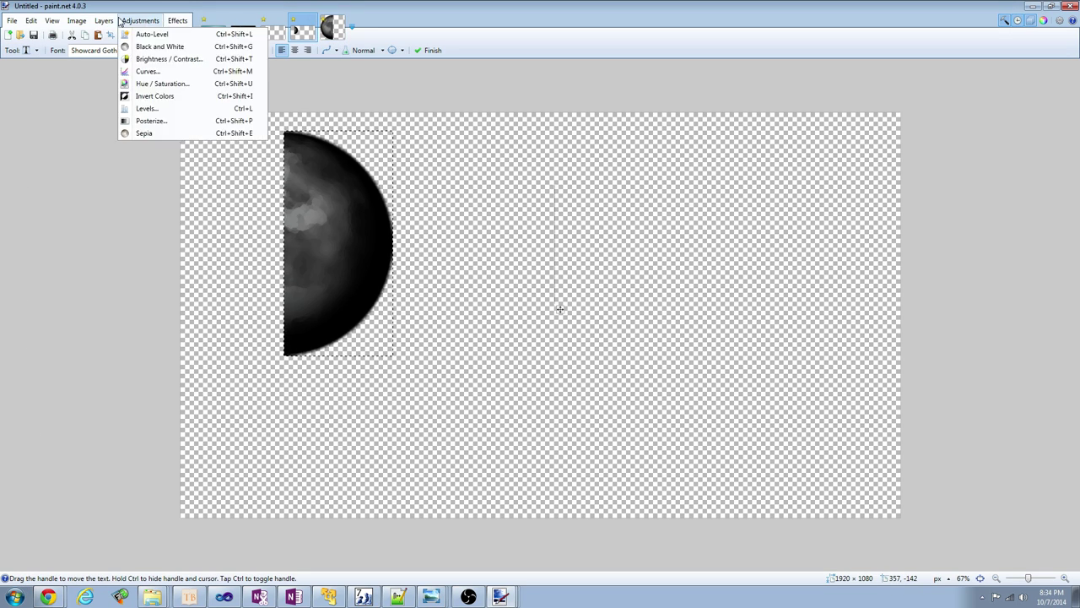
{"action": "mouse_move", "coordinate": [71, 22]}
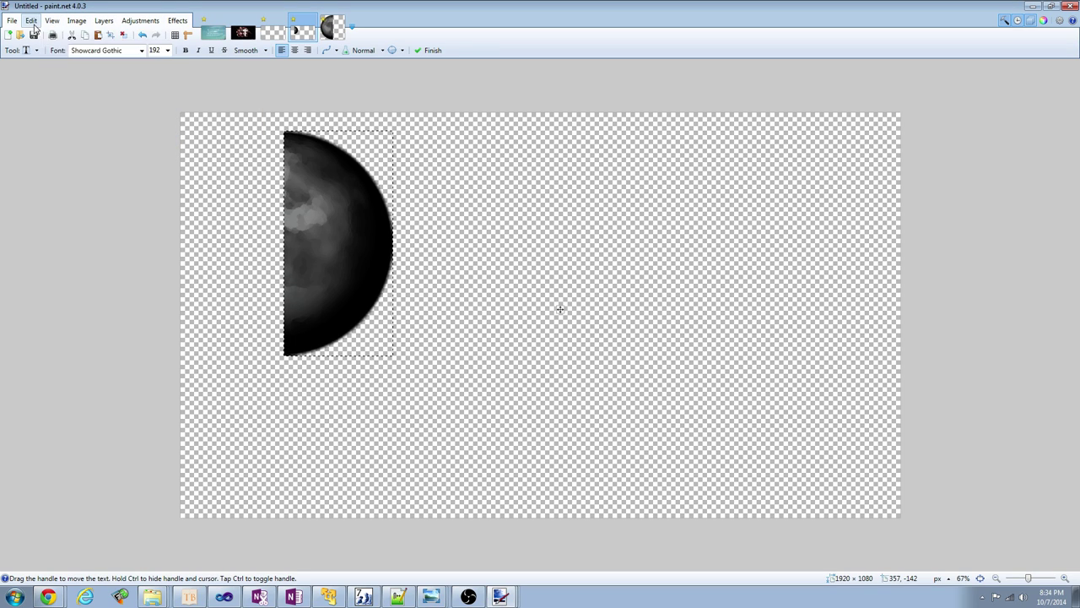
{"action": "left_click", "coordinate": [32, 22]}
{"action": "left_click", "coordinate": [144, 20]}
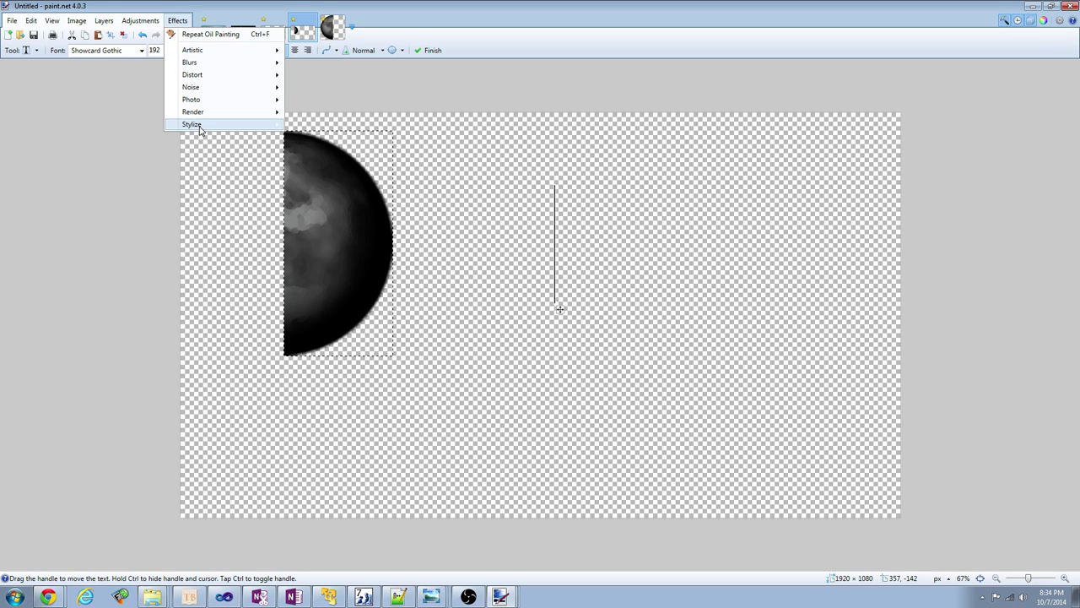
{"action": "left_click", "coordinate": [104, 21]}
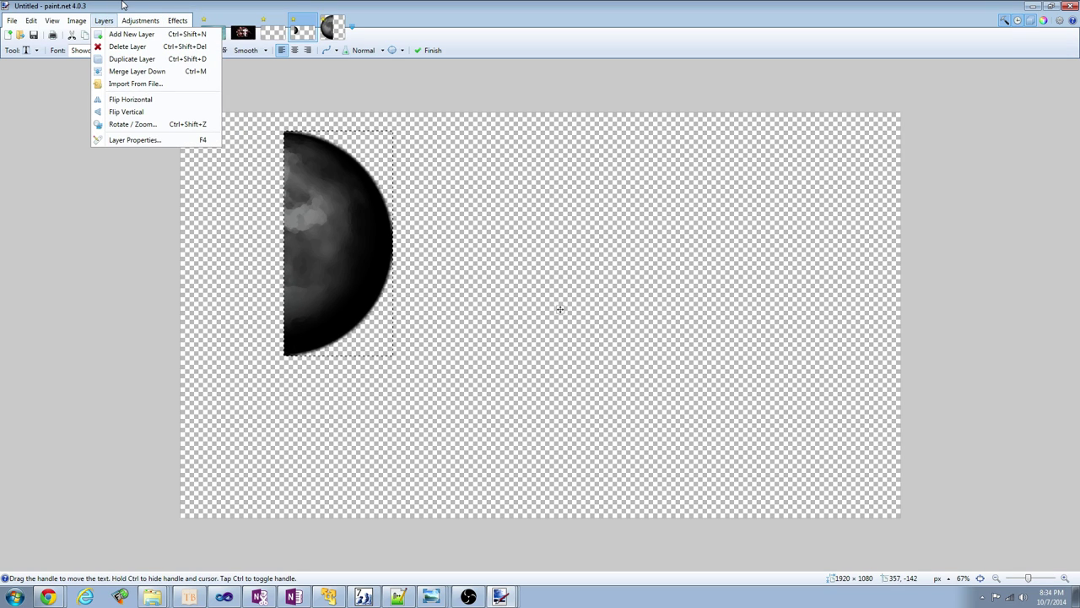
{"action": "left_click", "coordinate": [559, 308]}
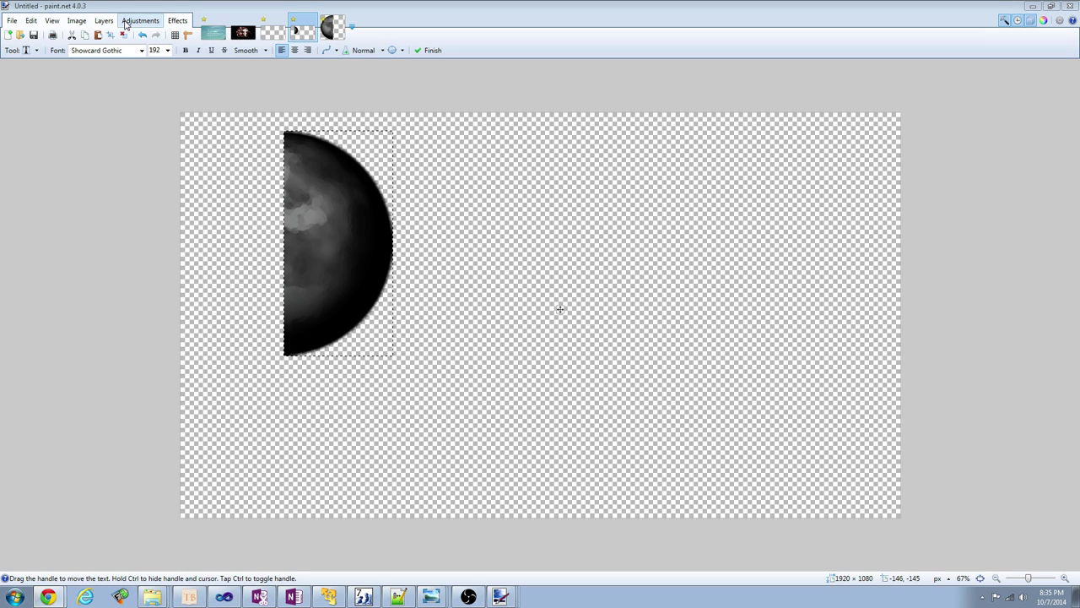
{"action": "left_click", "coordinate": [48, 23]}
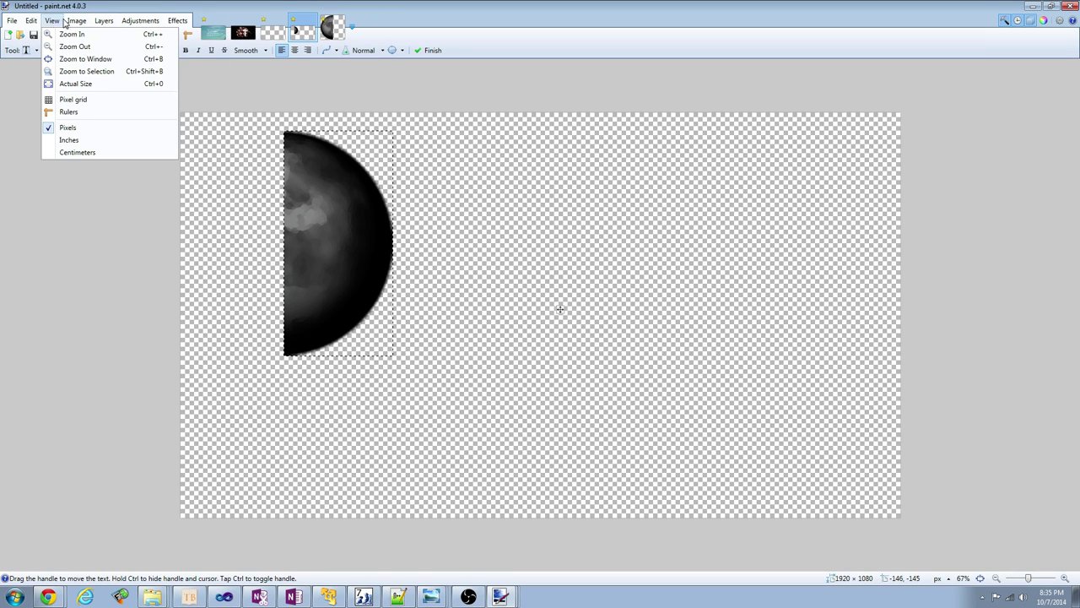
{"action": "mouse_move", "coordinate": [71, 22]}
{"action": "key", "text": "Escape"}
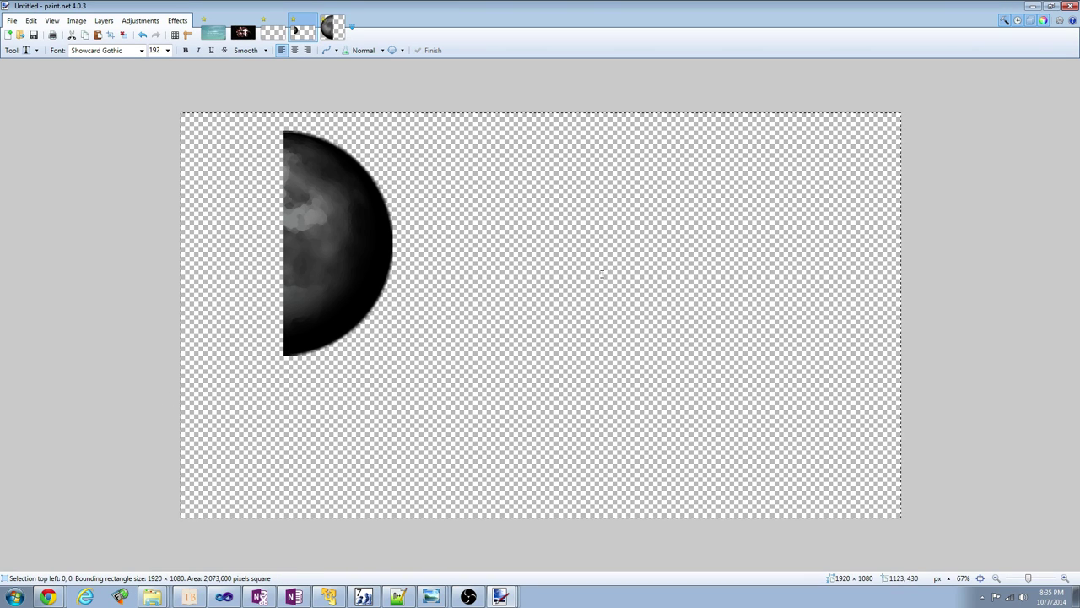
{"action": "left_click", "coordinate": [566, 314]}
{"action": "key", "text": "ctrl+z"}
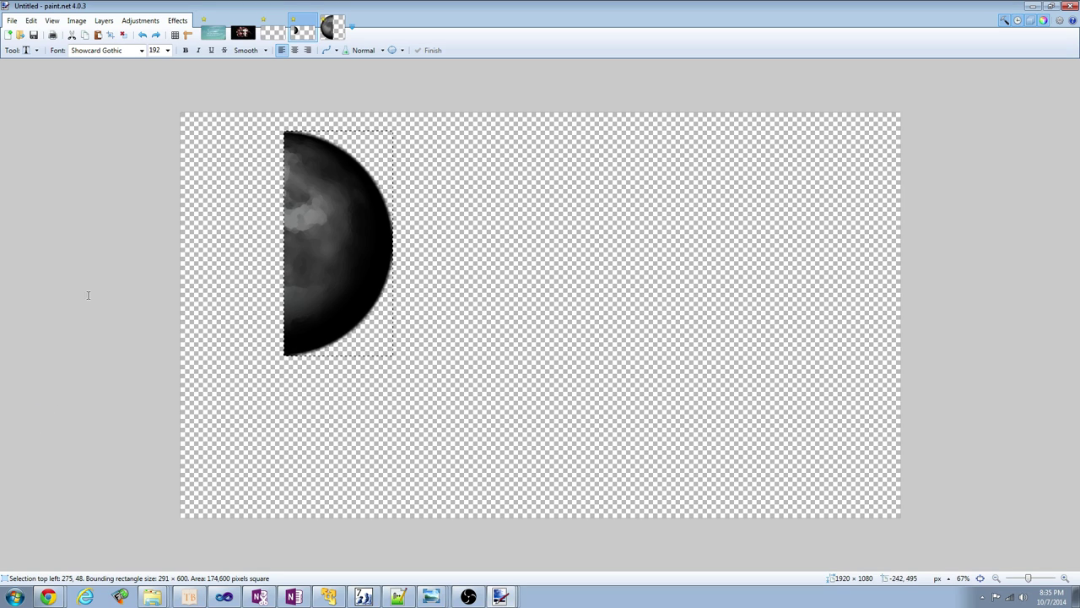
{"action": "left_click", "coordinate": [461, 231]}
{"action": "left_click_drag", "start_coordinate": [467, 296], "coordinate": [593, 297]}
{"action": "key", "text": "ctrl+z"}
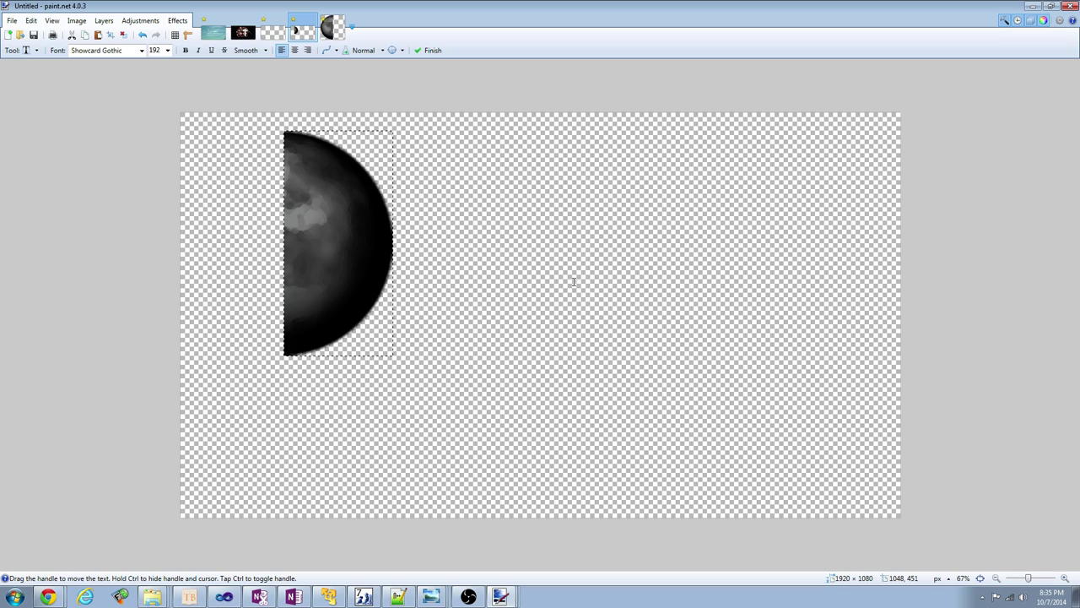
- Write the text AY beside the half moon and move it close to the moon's curved edge
{"action": "left_click", "coordinate": [433, 251]}
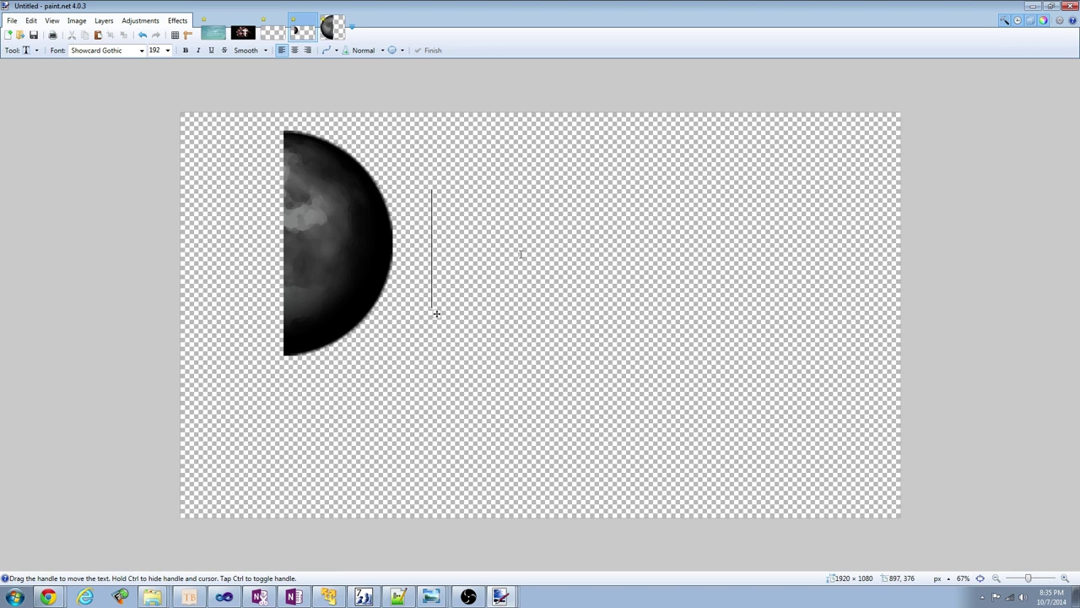
{"action": "type", "text": "AY"}
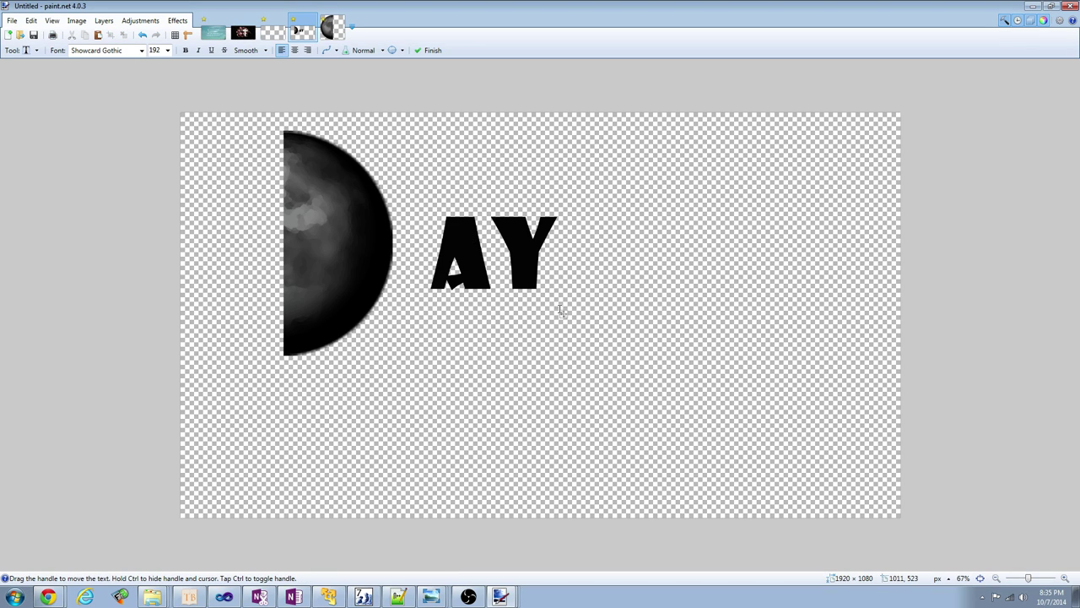
{"action": "left_click_drag", "start_coordinate": [561, 314], "coordinate": [537, 304]}
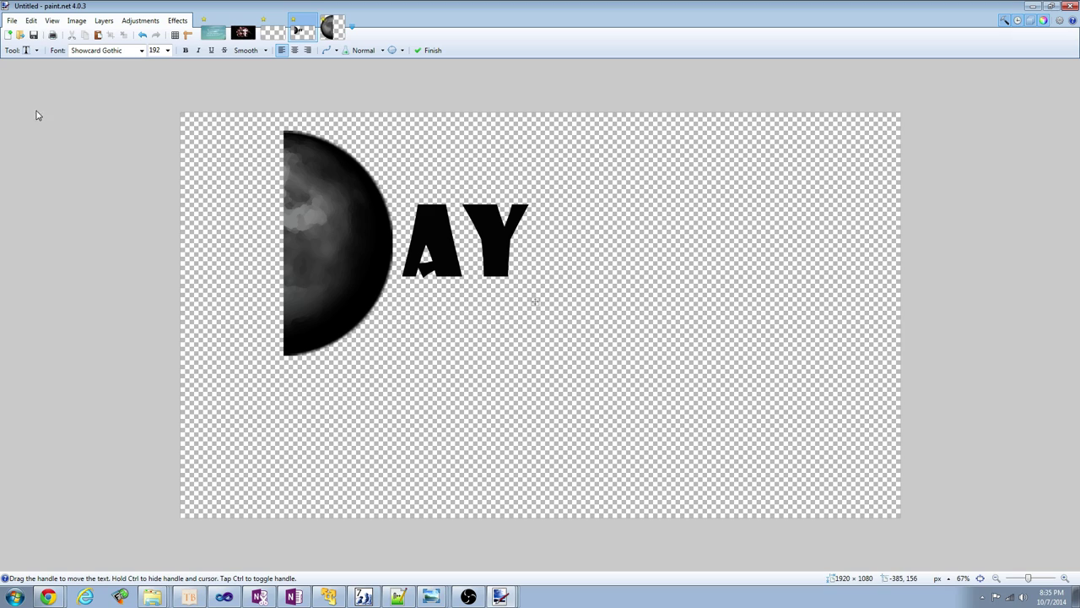
{"action": "key", "text": "m"}
{"action": "key", "text": "ctrl+a"}
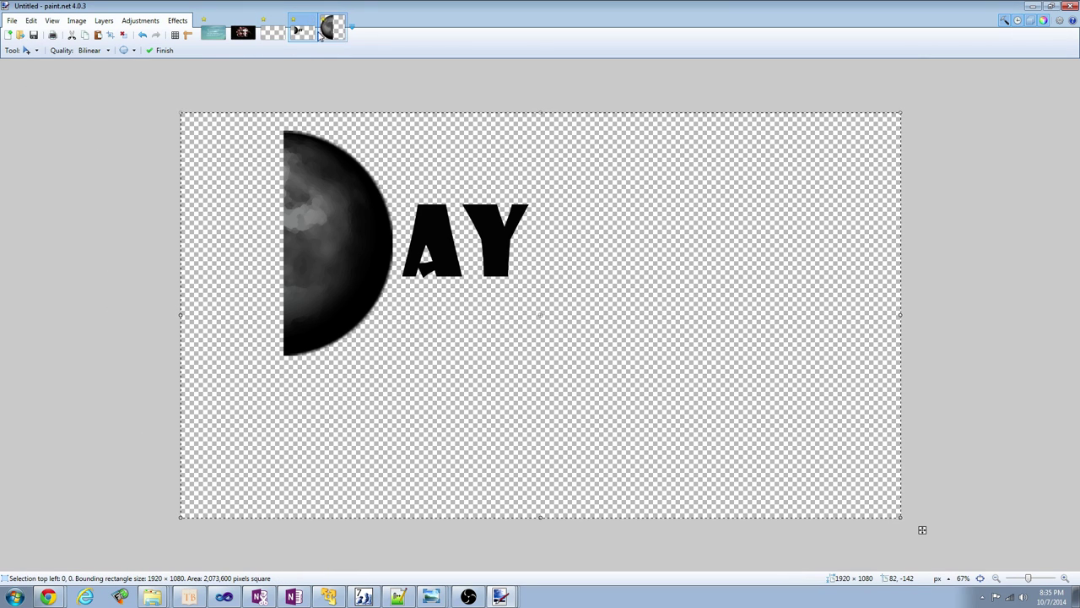
- Create a new 600 × 600 pixel image and clear its white background to transparent
{"action": "key", "text": "ctrl+n"}
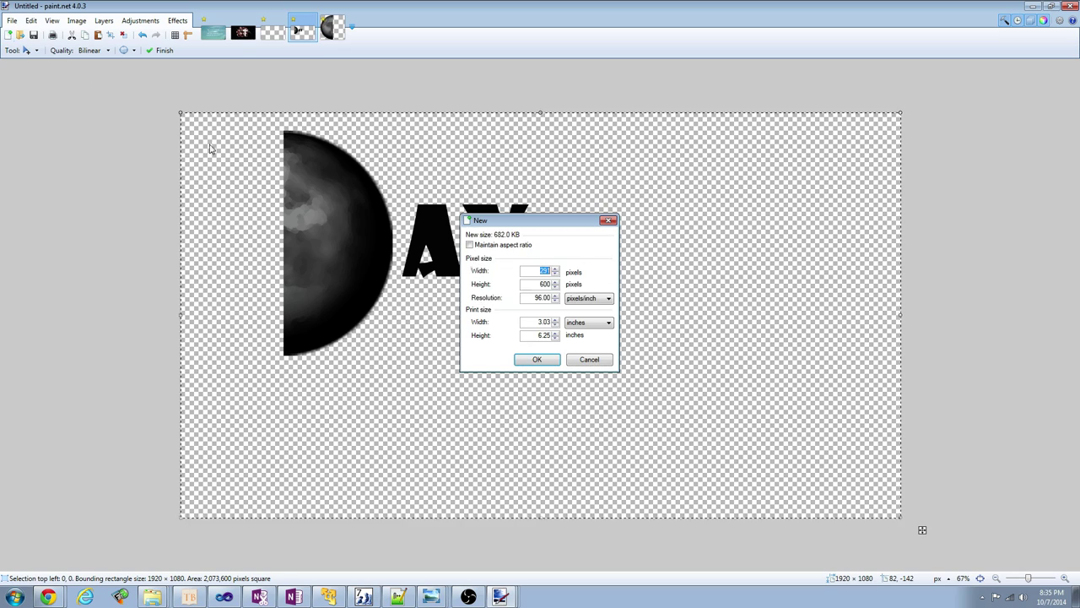
{"action": "type", "text": "0"}
{"action": "left_click", "coordinate": [537, 359]}
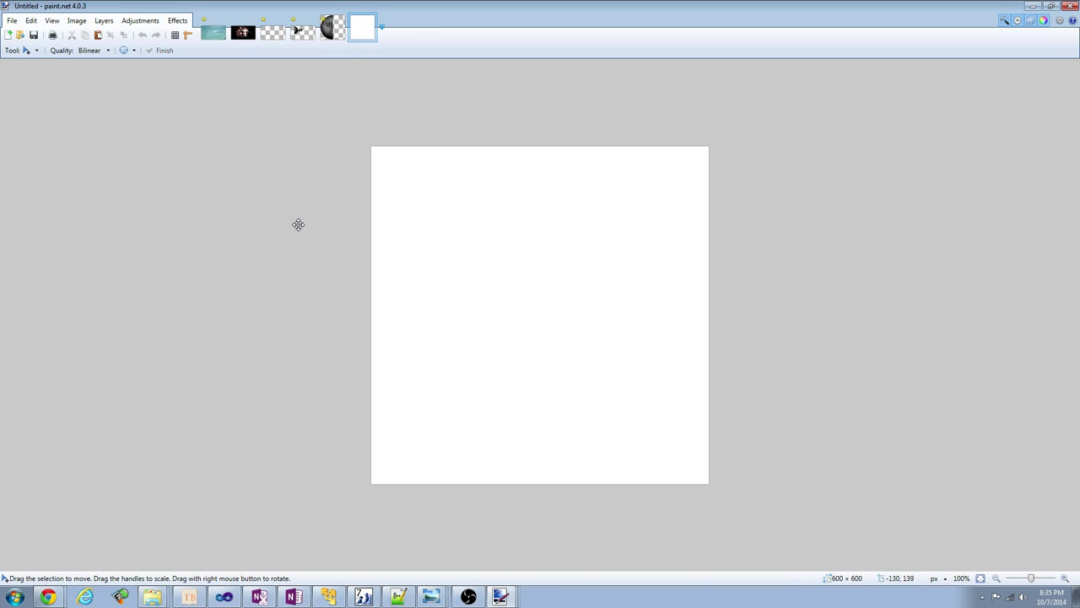
{"action": "key", "text": "ctrl+a"}
{"action": "key", "text": "Delete"}
- Start the Planetoid effect and set the ocean color to dark yellow: red 204, green 180, blue 0
{"action": "left_click", "coordinate": [177, 20]}
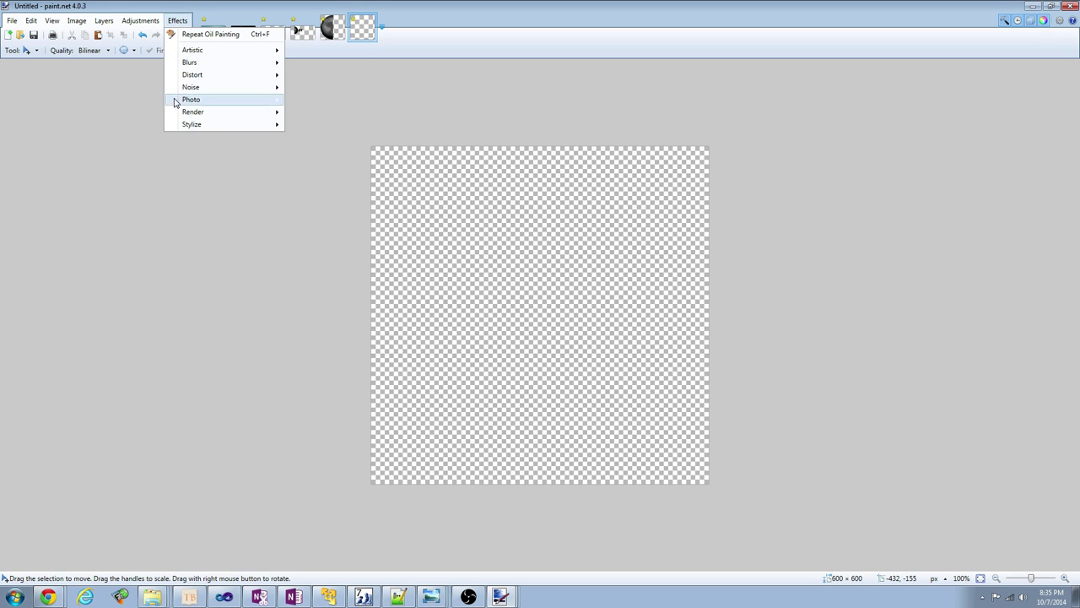
{"action": "mouse_move", "coordinate": [243, 112]}
{"action": "left_click", "coordinate": [335, 150]}
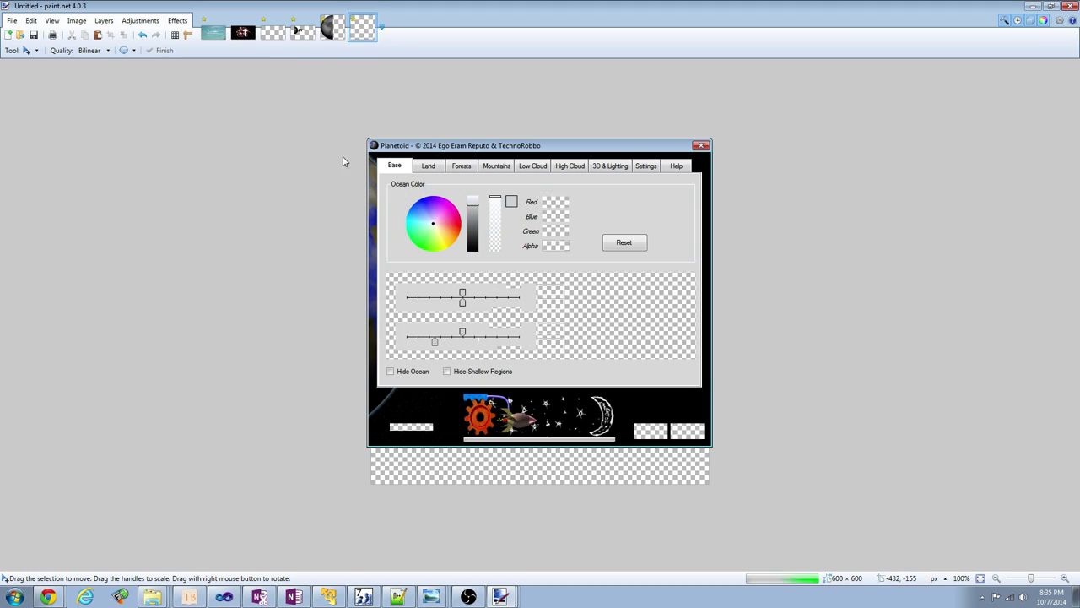
{"action": "left_click_drag", "start_coordinate": [444, 240], "coordinate": [477, 200]}
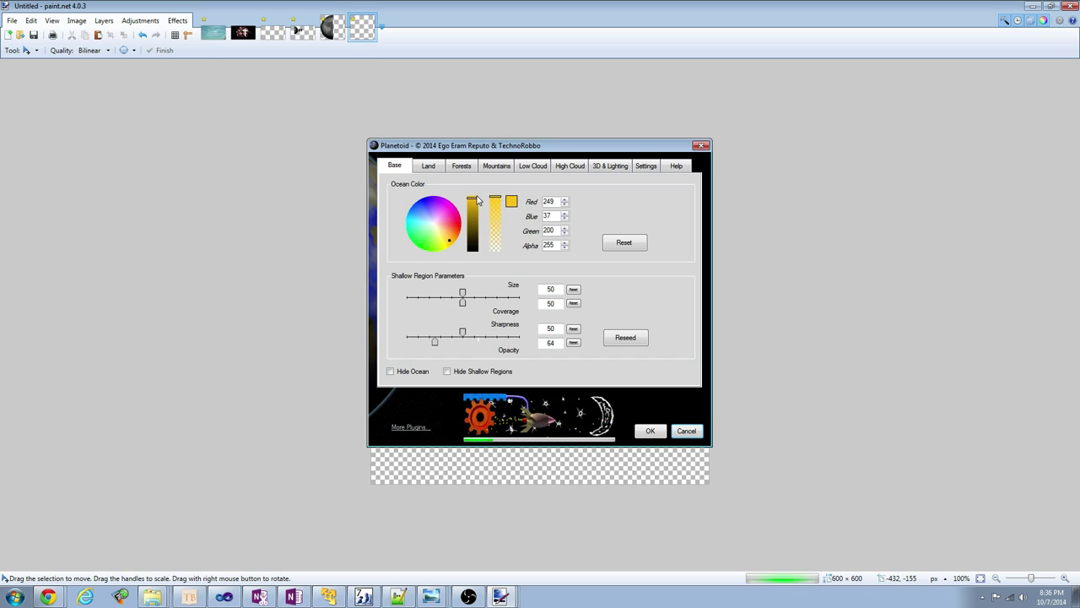
{"action": "left_click_drag", "start_coordinate": [449, 240], "coordinate": [449, 245]}
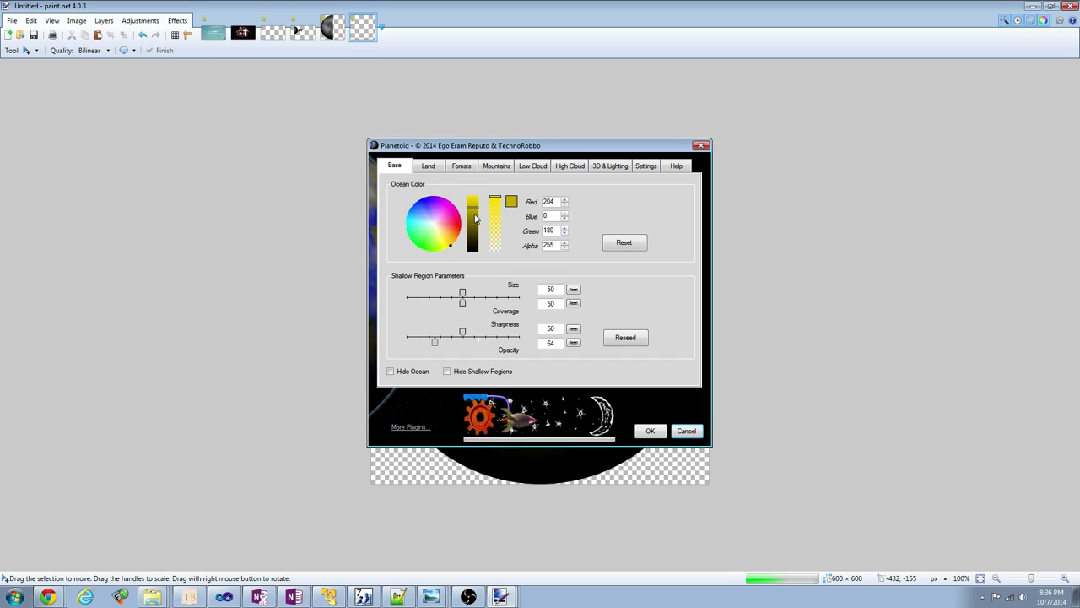
- Set the planet's land color to orange, with red 234, green 155 and blue 37
{"action": "left_click", "coordinate": [429, 166]}
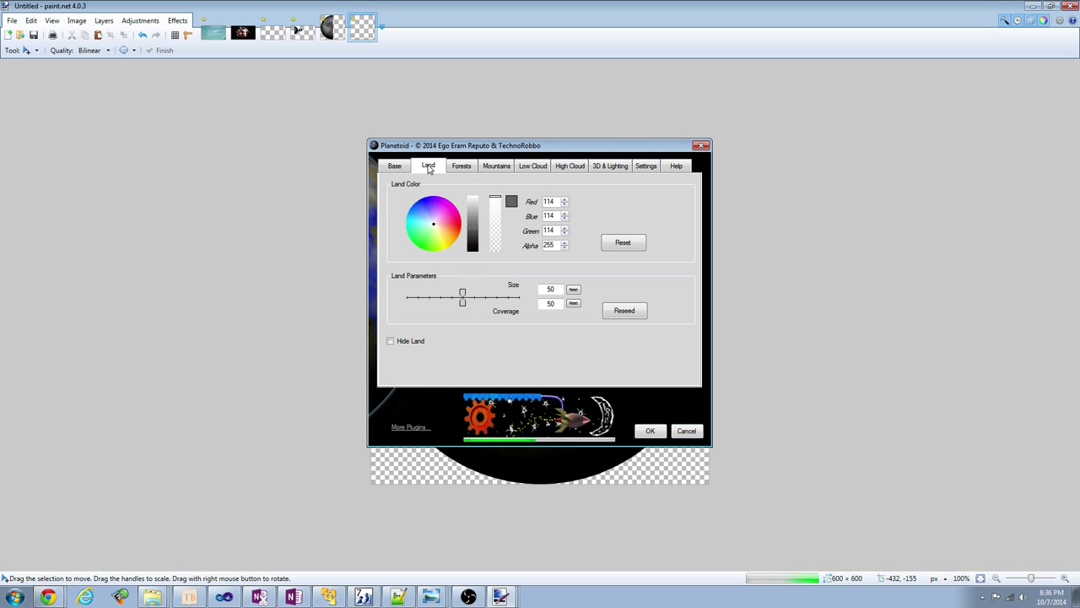
{"action": "left_click", "coordinate": [449, 240]}
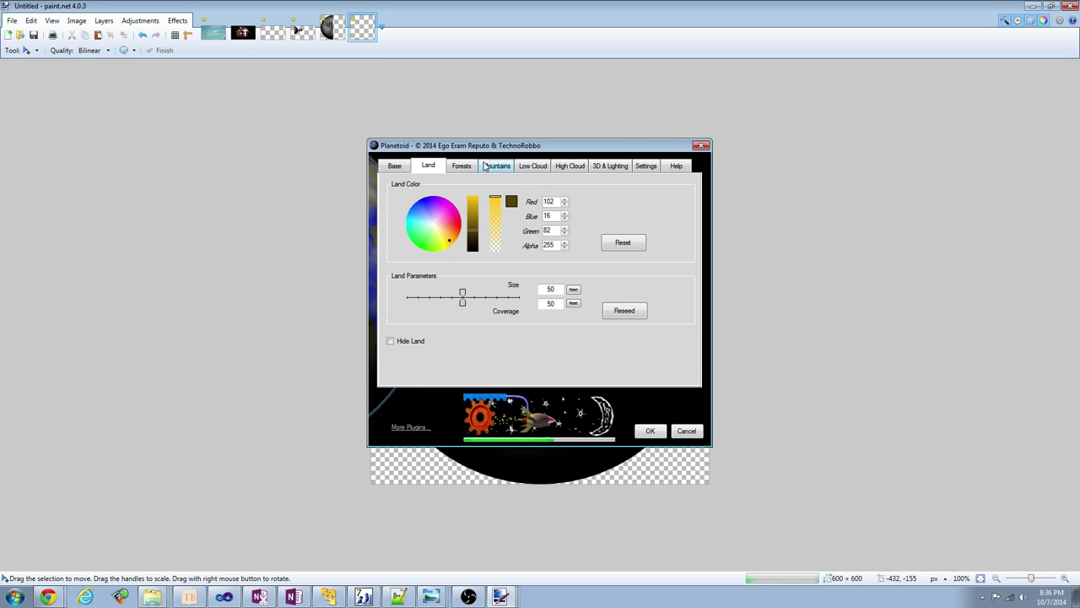
{"action": "left_click_drag", "start_coordinate": [483, 149], "coordinate": [817, 97]}
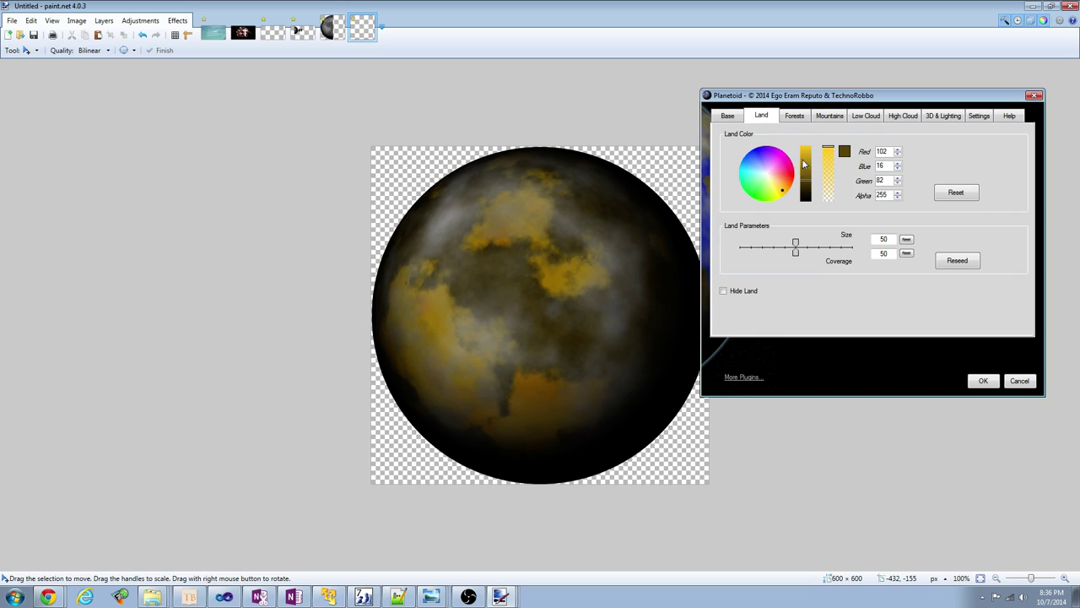
{"action": "left_click_drag", "start_coordinate": [803, 163], "coordinate": [806, 148]}
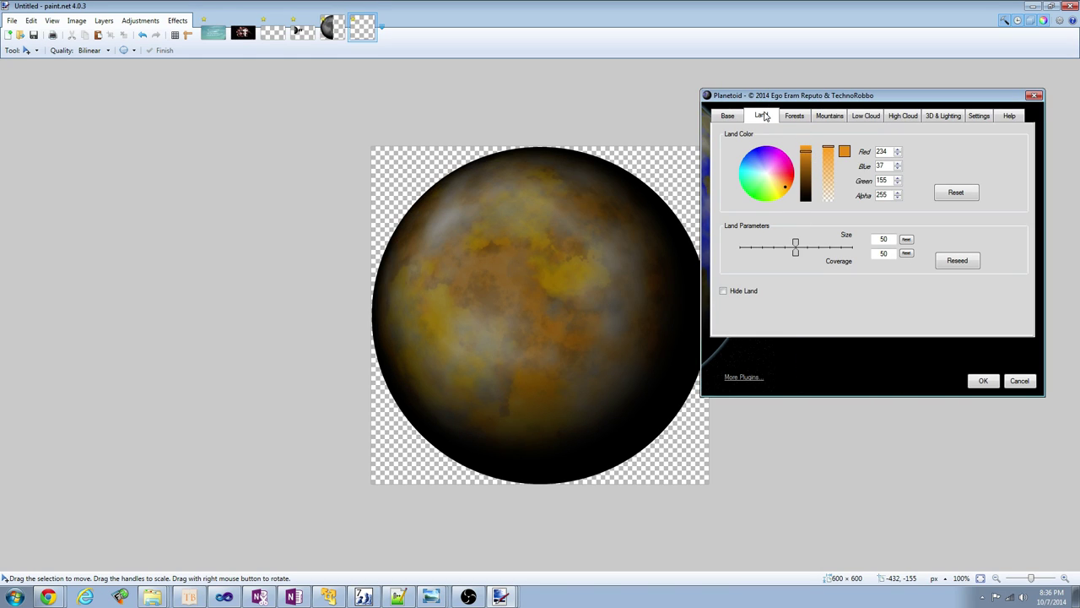
- Set the planet's low cloud color to yellow, about red 206, green 195 and blue 68
{"action": "left_click", "coordinate": [798, 118]}
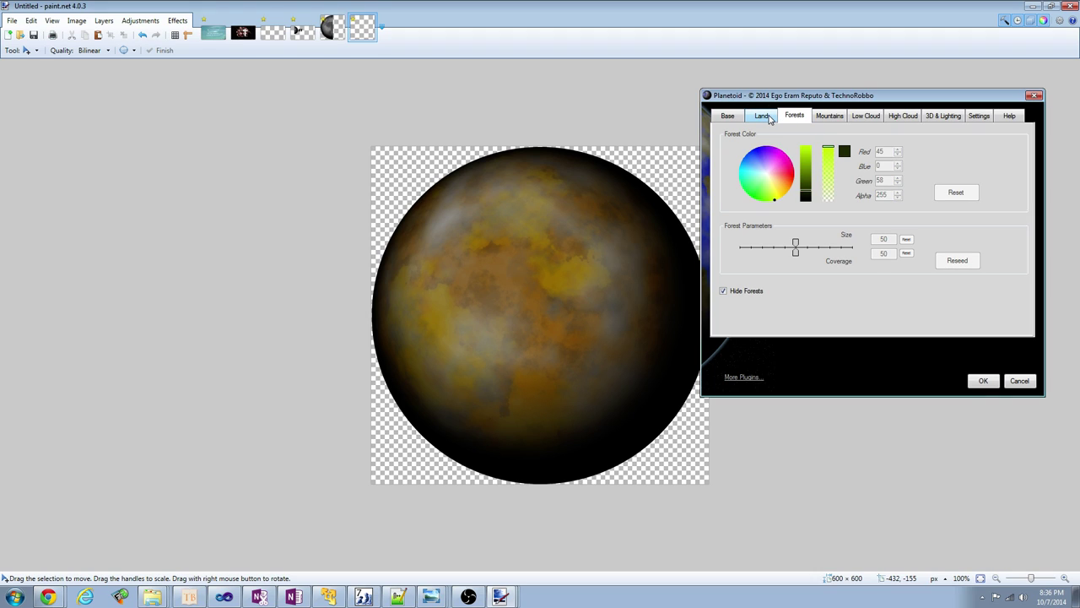
{"action": "left_click", "coordinate": [865, 117]}
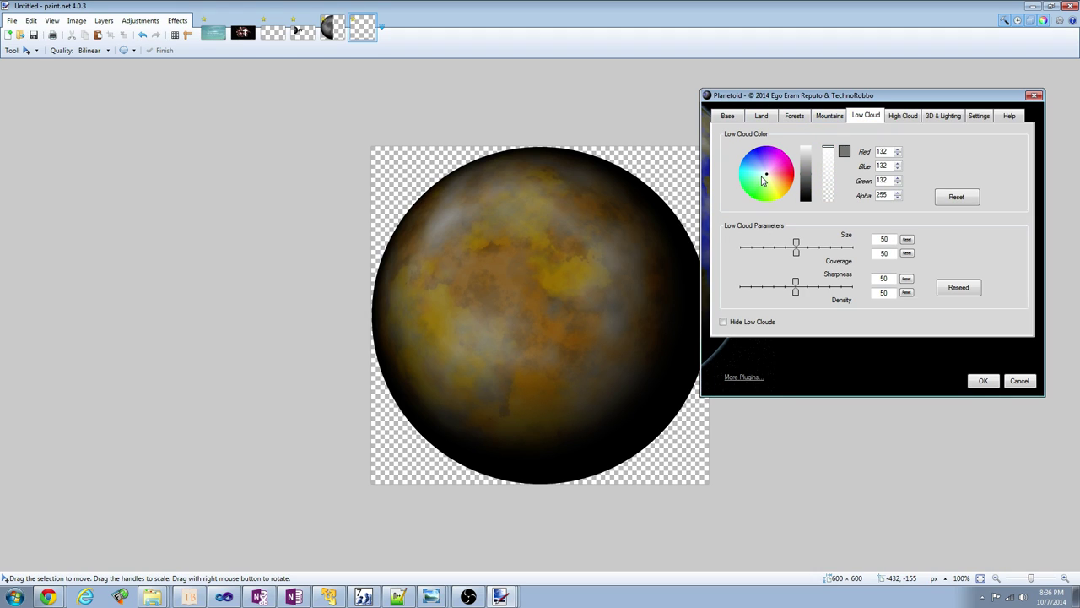
{"action": "mouse_move", "coordinate": [762, 180]}
{"action": "left_mouse_down"}
{"action": "mouse_move", "coordinate": [786, 193]}
{"action": "mouse_move", "coordinate": [789, 182]}
{"action": "left_mouse_up"}
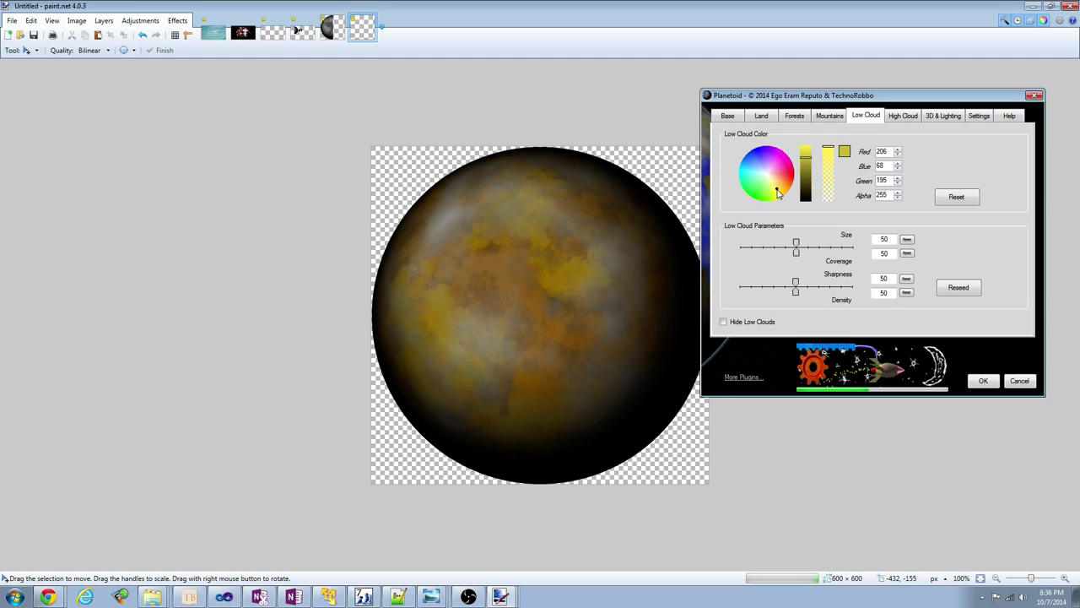
- Set the planet's high cloud color to golden yellow, with red 204, green 164 and blue 63
{"action": "left_click", "coordinate": [902, 115]}
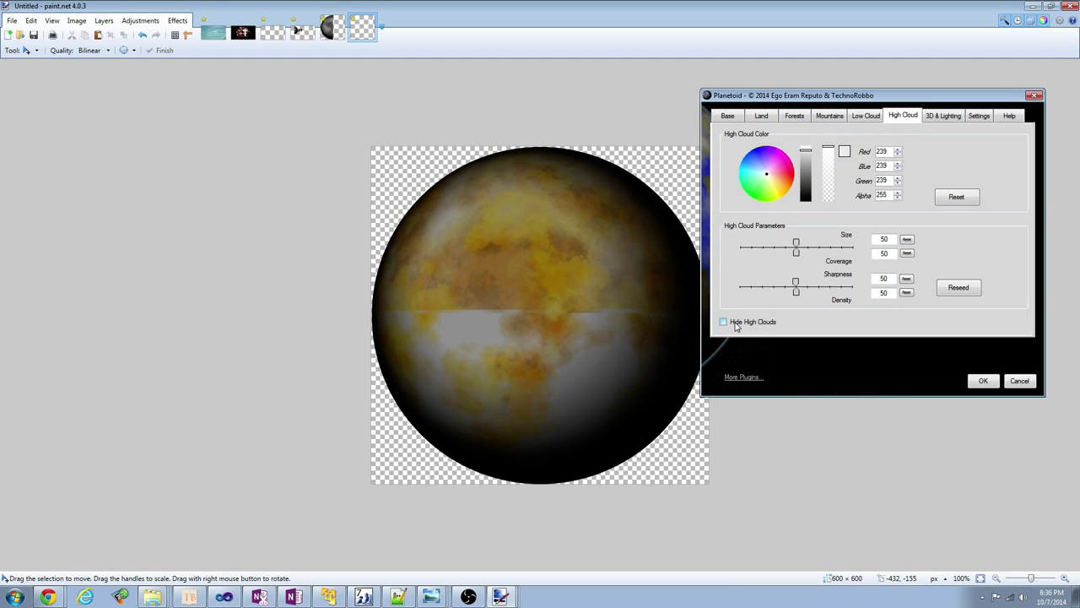
{"action": "mouse_move", "coordinate": [773, 190]}
{"action": "left_mouse_down"}
{"action": "mouse_move", "coordinate": [786, 192]}
{"action": "mouse_move", "coordinate": [784, 207]}
{"action": "left_mouse_up"}
{"action": "left_click", "coordinate": [931, 118]}
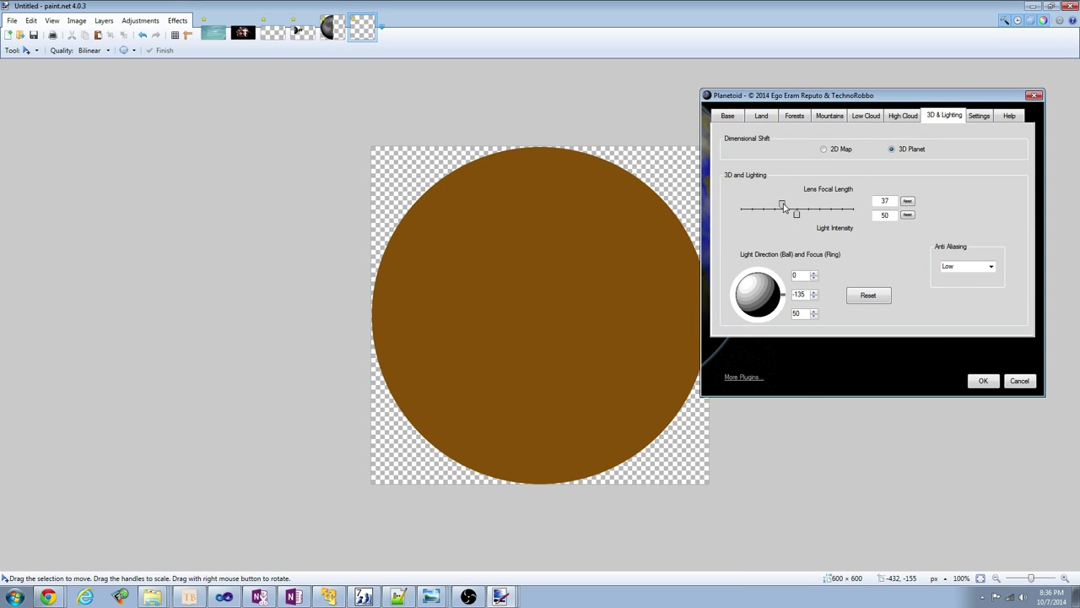
{"action": "left_click", "coordinate": [903, 115]}
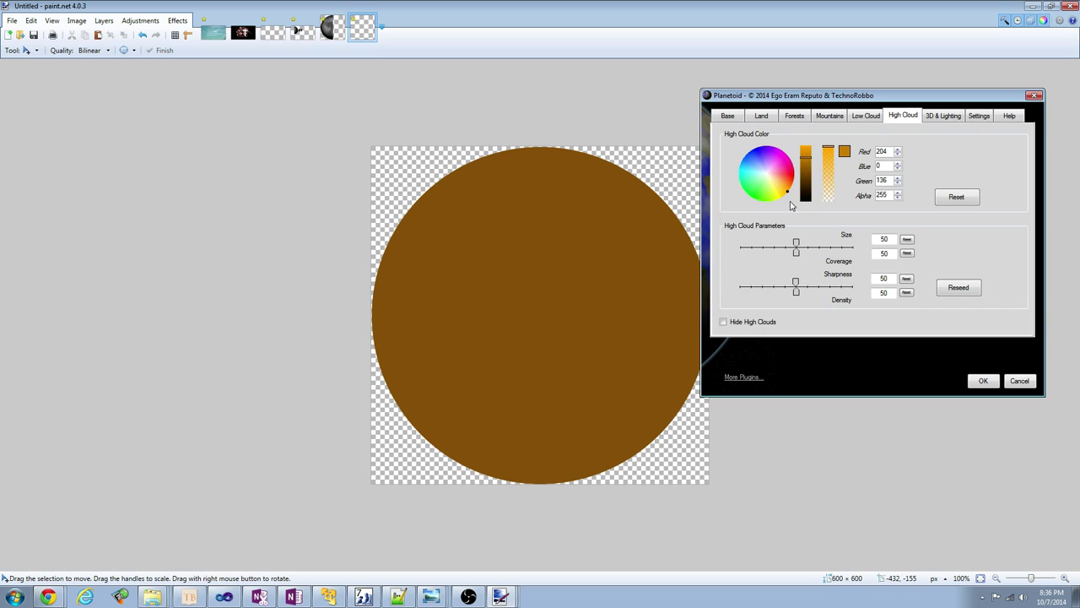
{"action": "left_click_drag", "start_coordinate": [789, 195], "coordinate": [781, 186]}
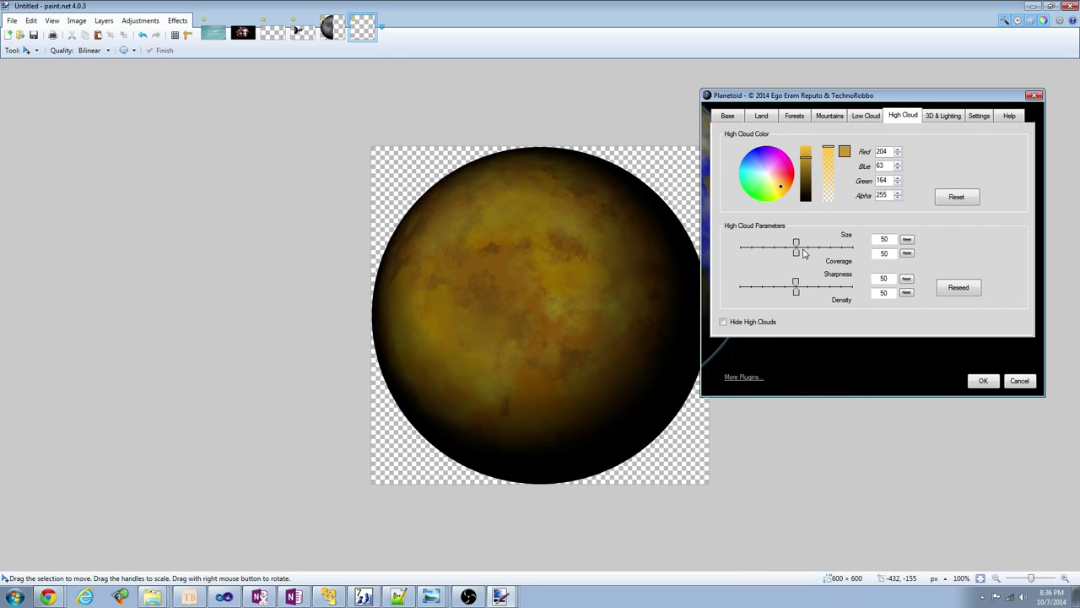
- Set the planet's light intensity to 100 and the lens focal length to 79, and render it onto the image
{"action": "left_click", "coordinate": [934, 117]}
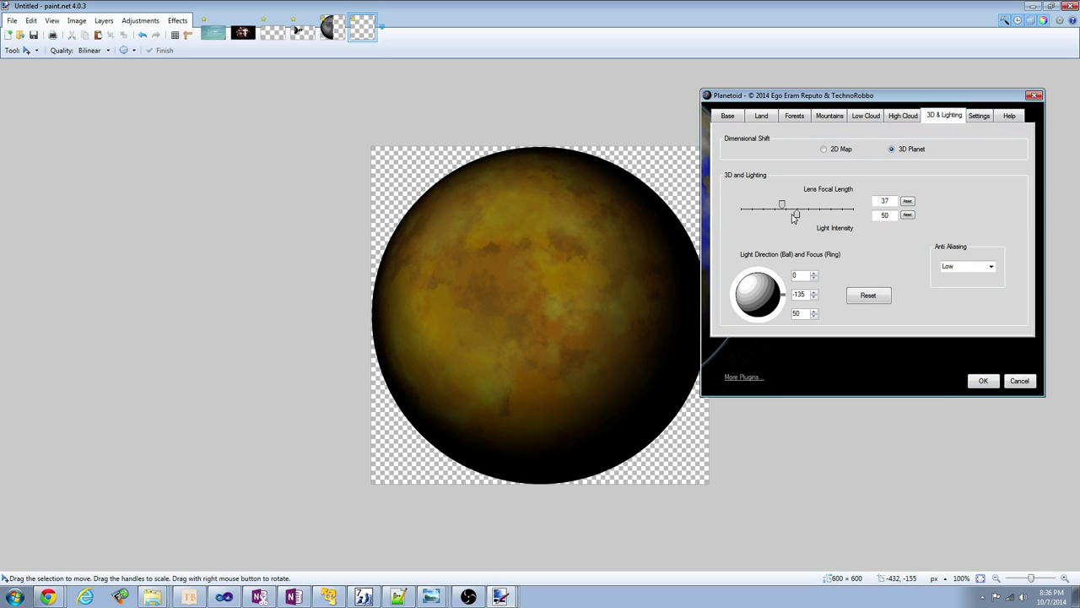
{"action": "left_click_drag", "start_coordinate": [800, 216], "coordinate": [857, 216]}
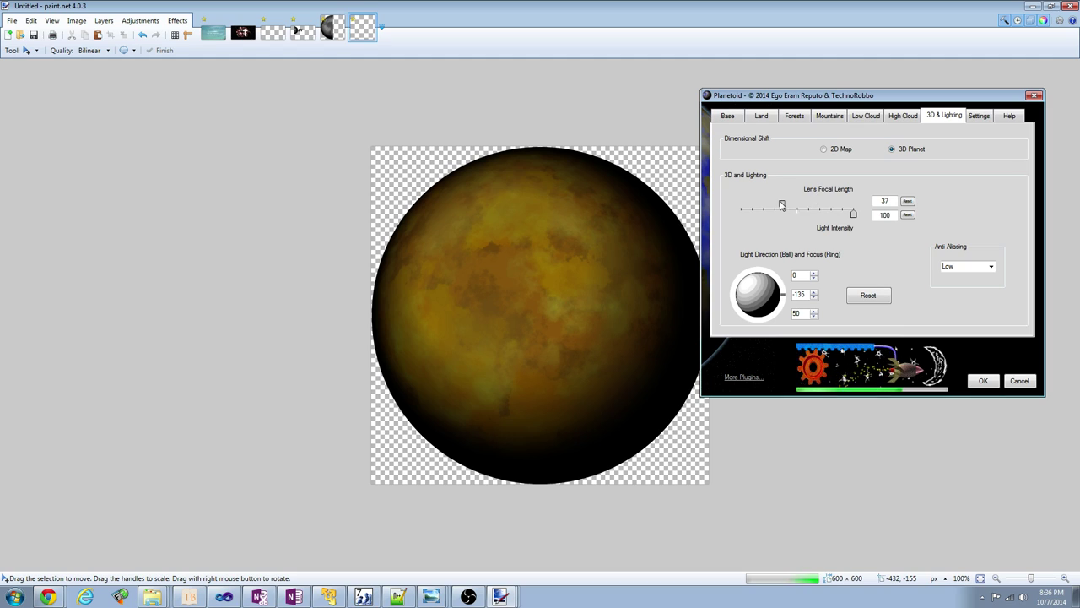
{"action": "left_click", "coordinate": [831, 206]}
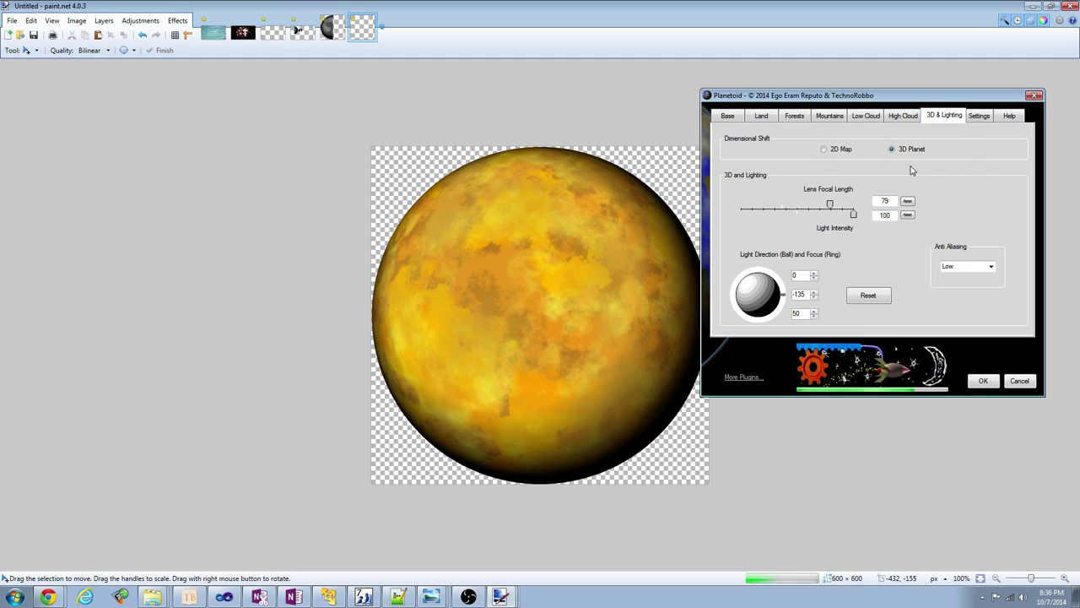
{"action": "left_click", "coordinate": [983, 381]}
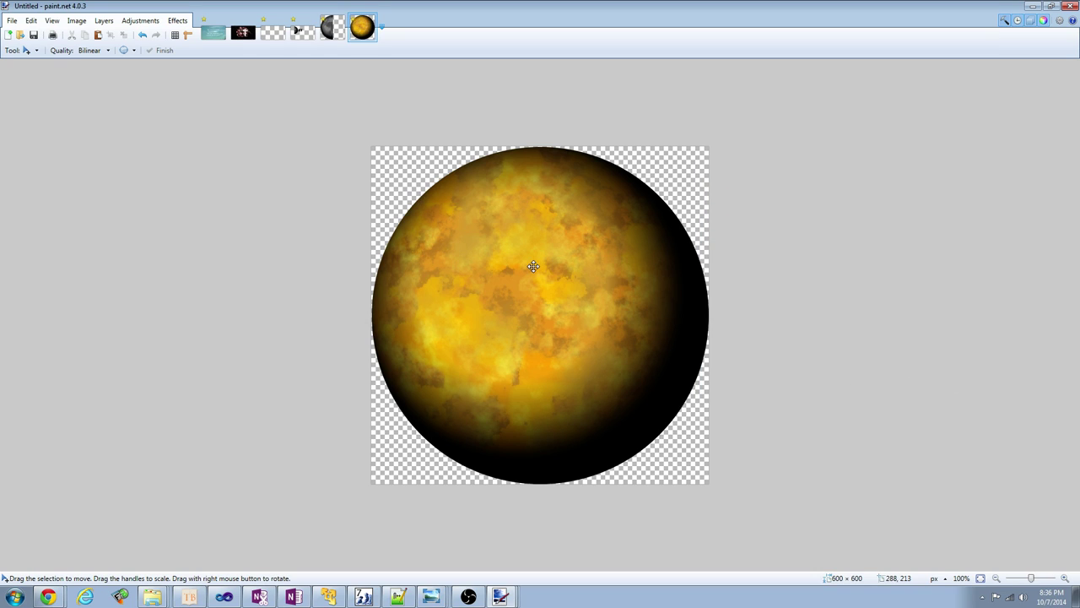
- Try the Glow effect on the planet with radius 3, brightness -8 and contrast 72
{"action": "left_click", "coordinate": [140, 20]}
{"action": "mouse_move", "coordinate": [177, 20]}
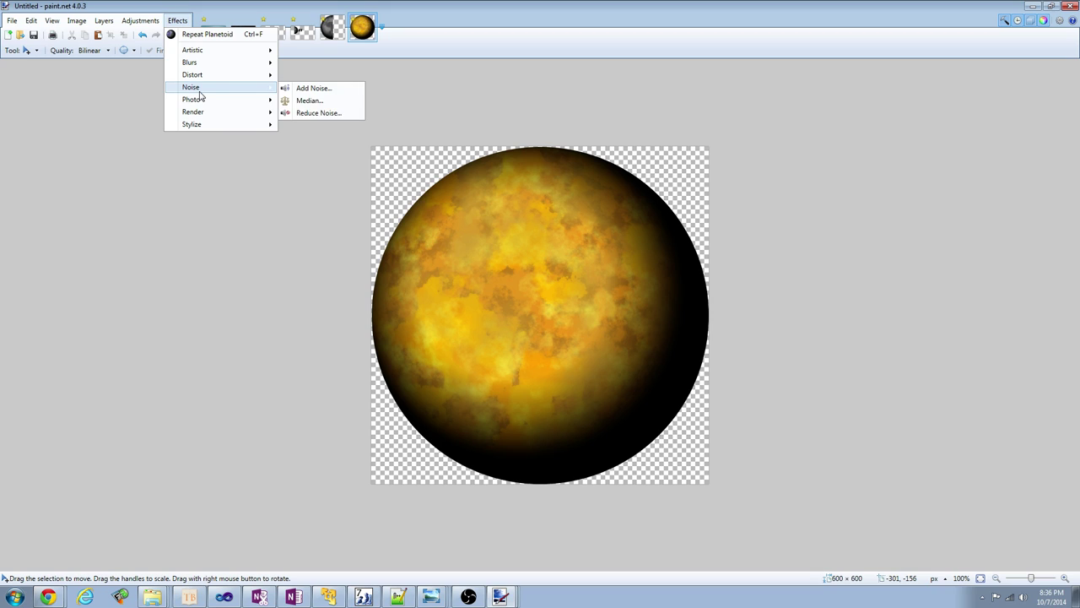
{"action": "mouse_move", "coordinate": [217, 101]}
{"action": "left_click", "coordinate": [308, 99]}
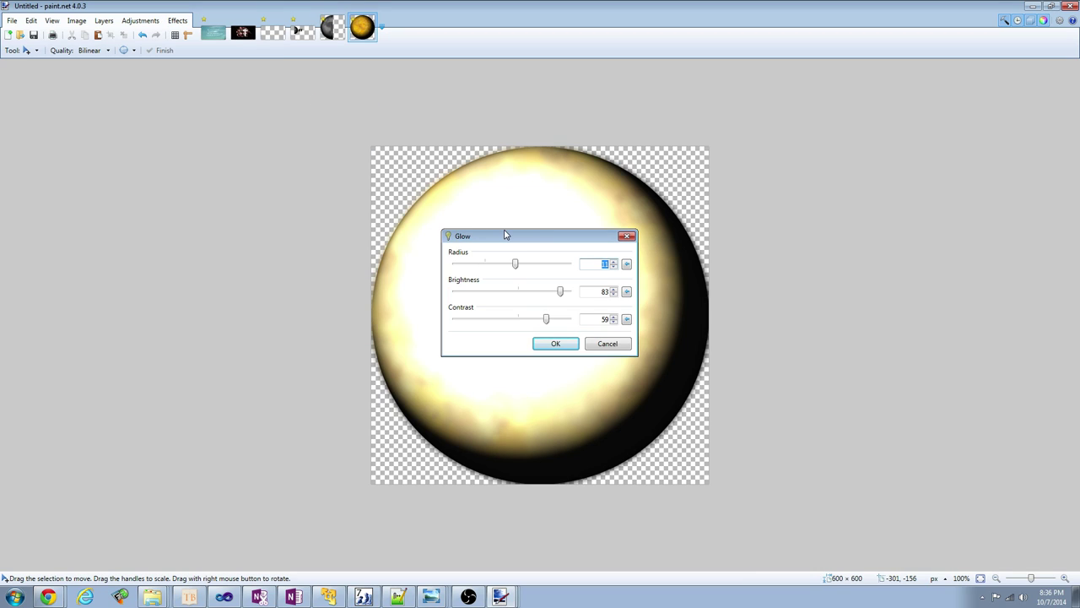
{"action": "left_click_drag", "start_coordinate": [507, 237], "coordinate": [805, 234]}
{"action": "left_click", "coordinate": [859, 242]}
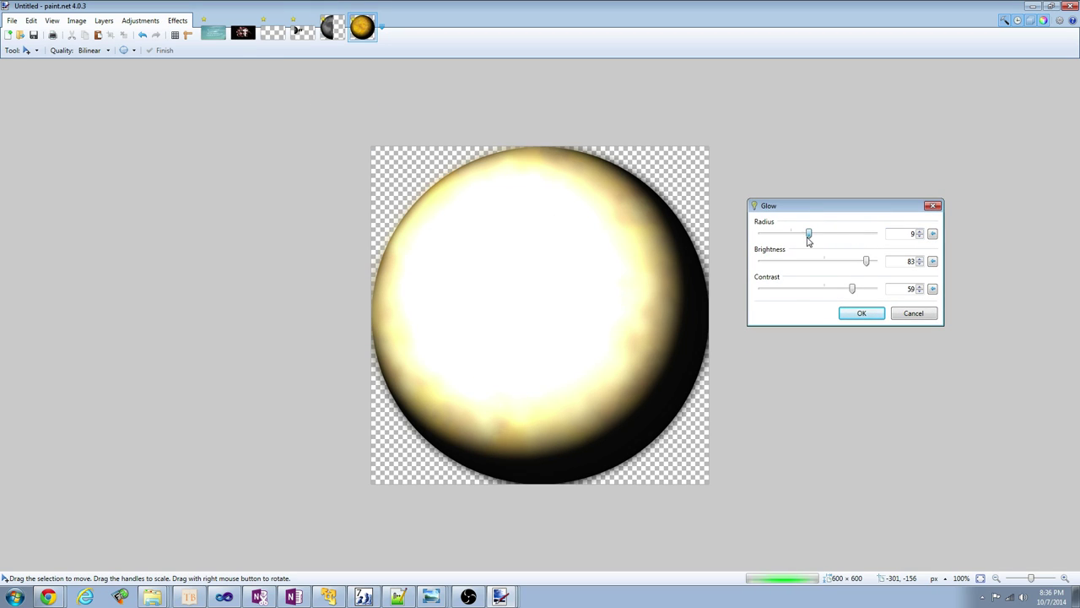
{"action": "left_click_drag", "start_coordinate": [866, 261], "coordinate": [864, 289]}
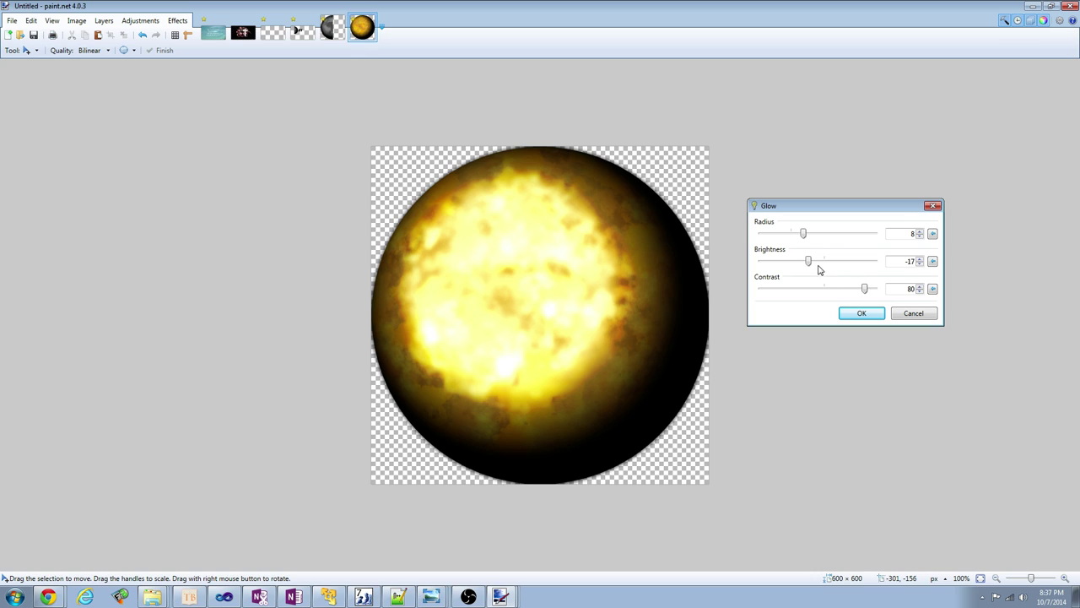
{"action": "left_click_drag", "start_coordinate": [810, 262], "coordinate": [773, 236]}
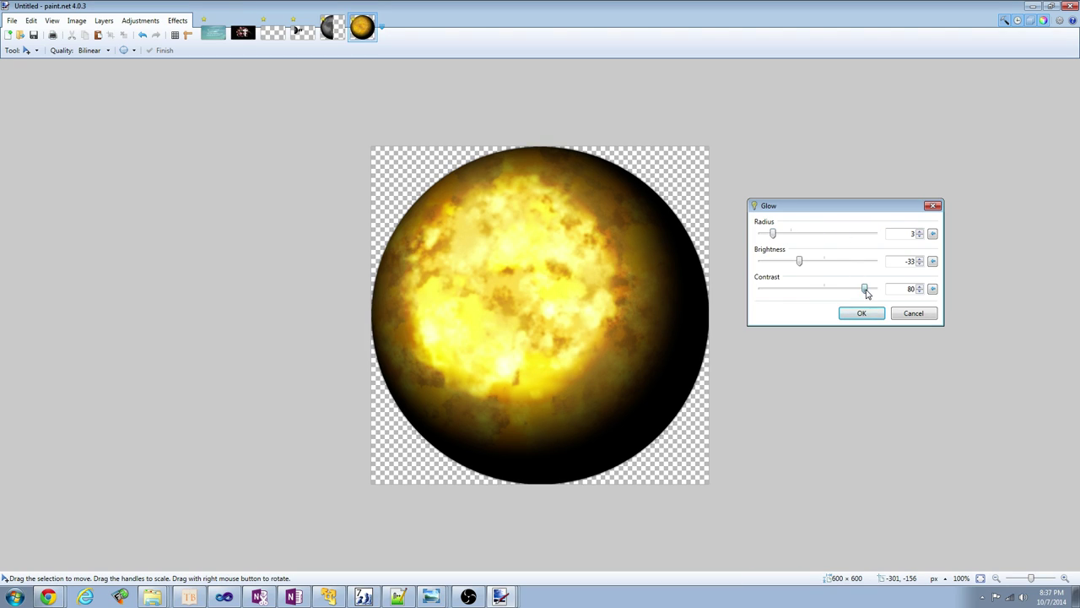
{"action": "mouse_move", "coordinate": [867, 293]}
{"action": "left_mouse_down"}
{"action": "mouse_move", "coordinate": [887, 287]}
{"action": "mouse_move", "coordinate": [741, 292]}
{"action": "mouse_move", "coordinate": [859, 289]}
{"action": "left_mouse_up"}
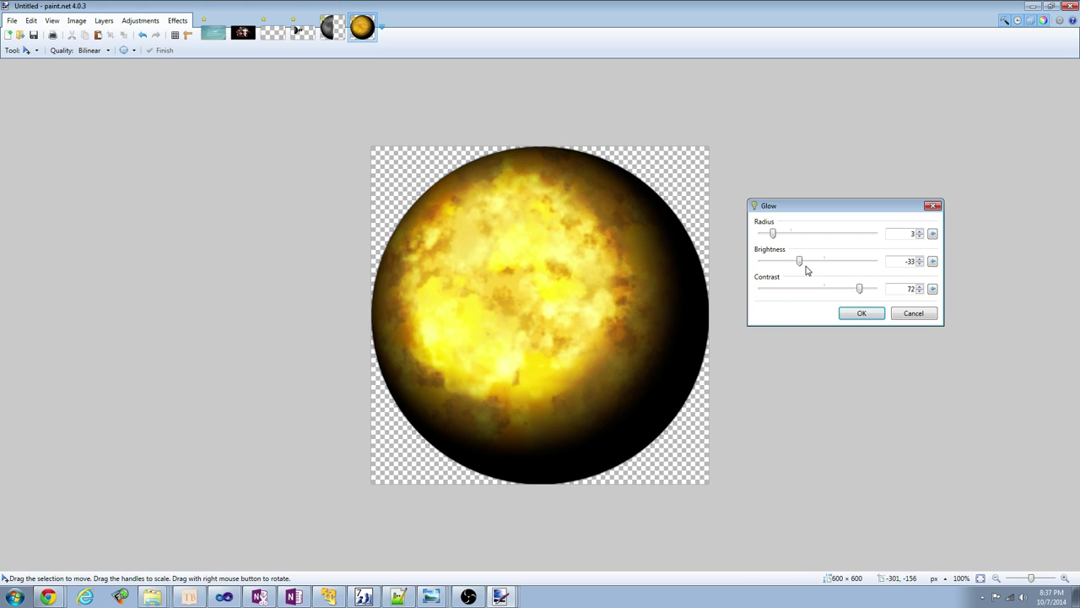
{"action": "mouse_move", "coordinate": [800, 262]}
{"action": "left_mouse_down"}
{"action": "mouse_move", "coordinate": [824, 260]}
{"action": "mouse_move", "coordinate": [815, 263]}
{"action": "left_mouse_up"}
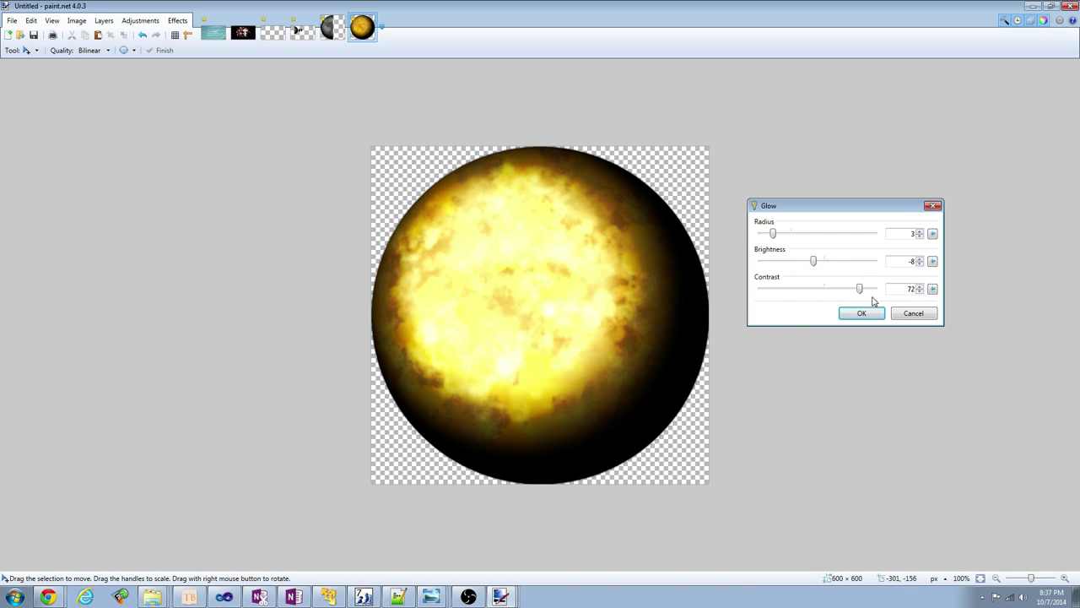
{"action": "left_click", "coordinate": [913, 313]}
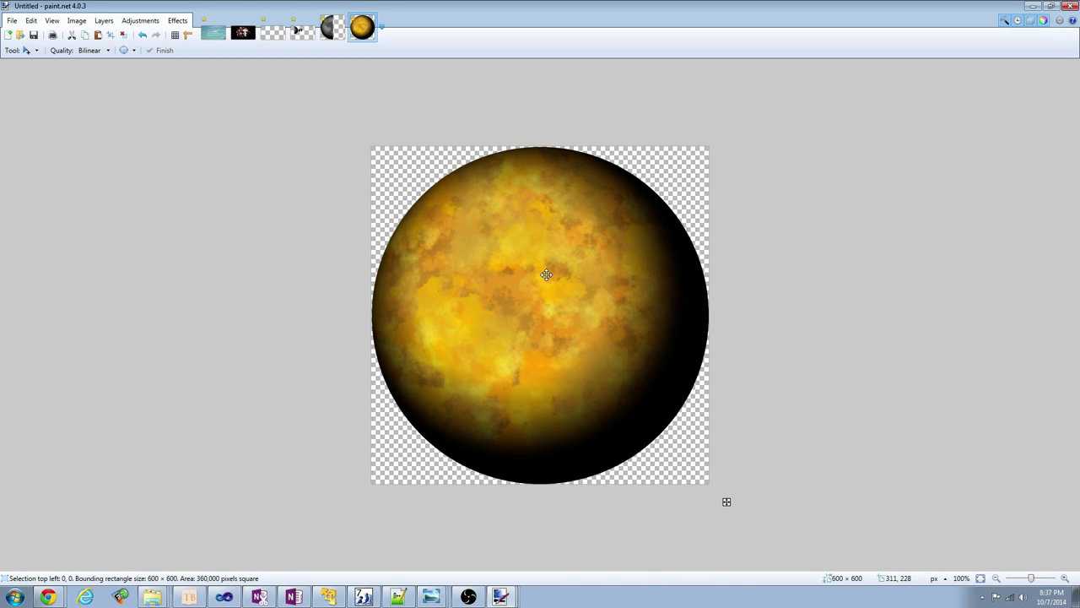
- Look through the available effects for another one to apply to the planet
{"action": "left_click", "coordinate": [178, 20]}
{"action": "mouse_move", "coordinate": [189, 65]}
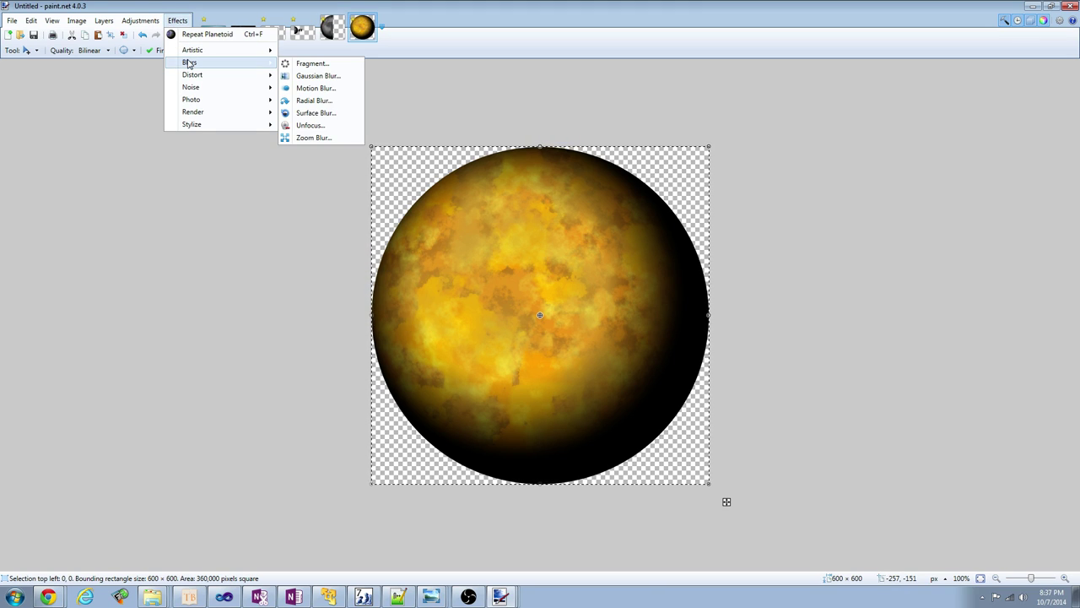
{"action": "mouse_move", "coordinate": [193, 87]}
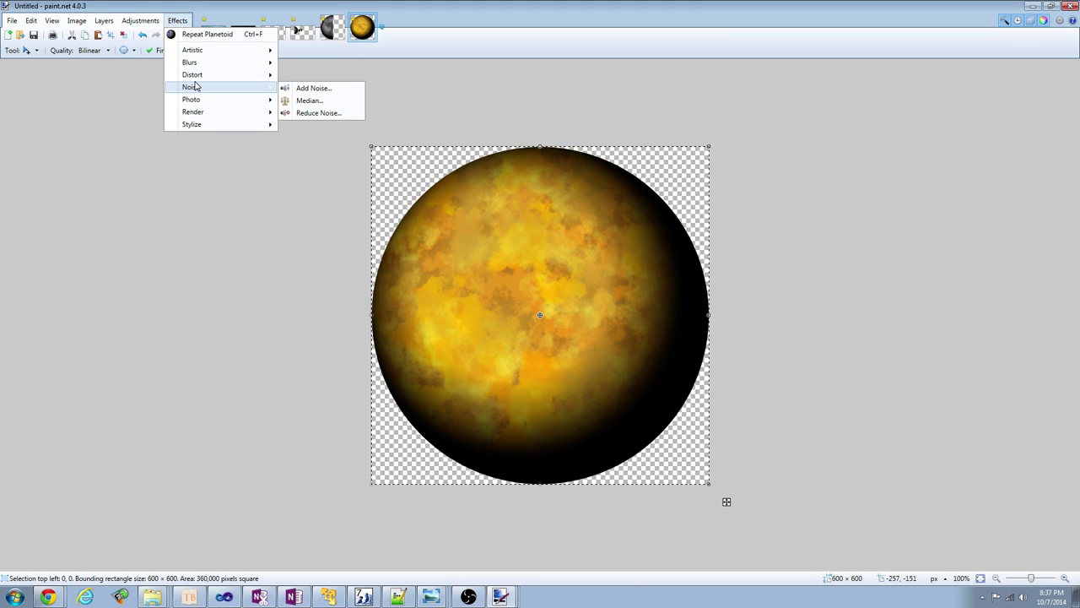